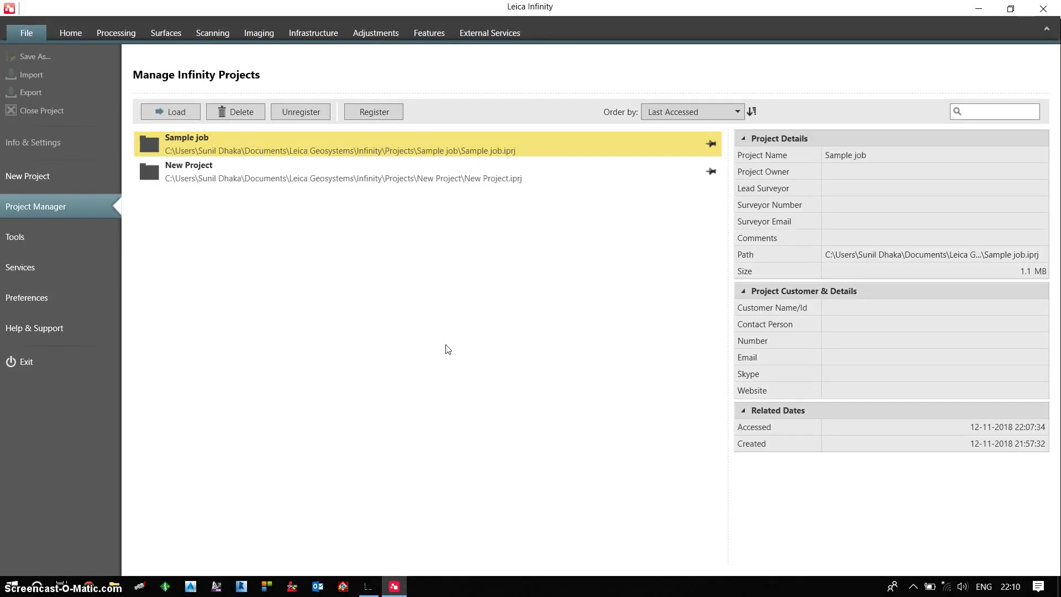
Step: Start a new project and name it 'training'
mouse_move(439, 344)
mouse_down()
mouse_move(417, 346)
mouse_move(419, 329)
mouse_up()
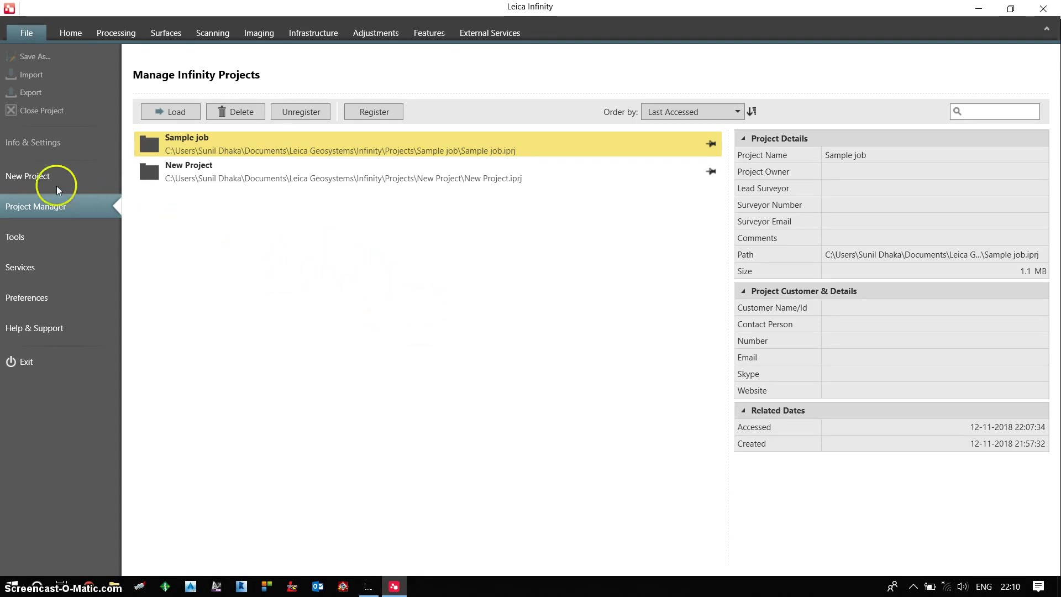
click(36, 178)
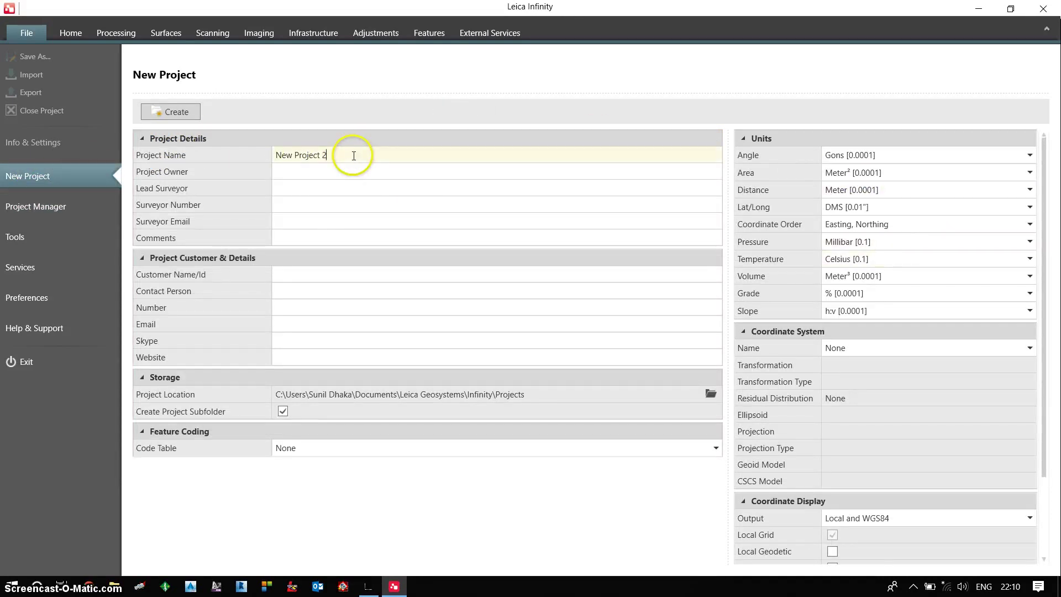
key(BackSpace)
key(BackSpace)
key(BackSpace)
key(BackSpace)
key(BackSpace)
key(BackSpace)
key(BackSpace)
key(BackSpace)
key(BackSpace)
key(BackSpace)
key(BackSpace)
key(BackSpace)
key(BackSpace)
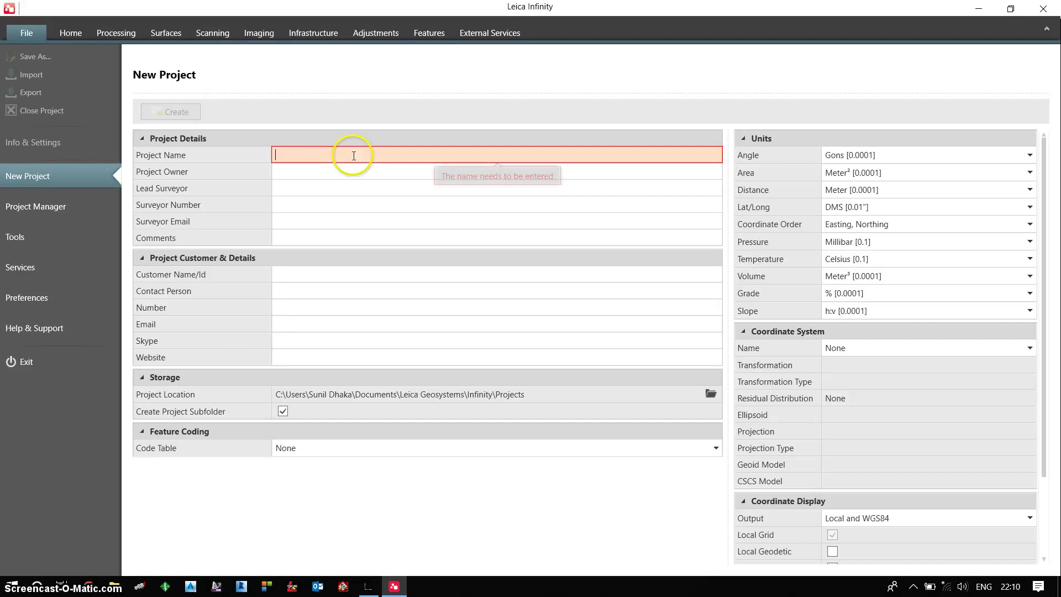
text(tra)
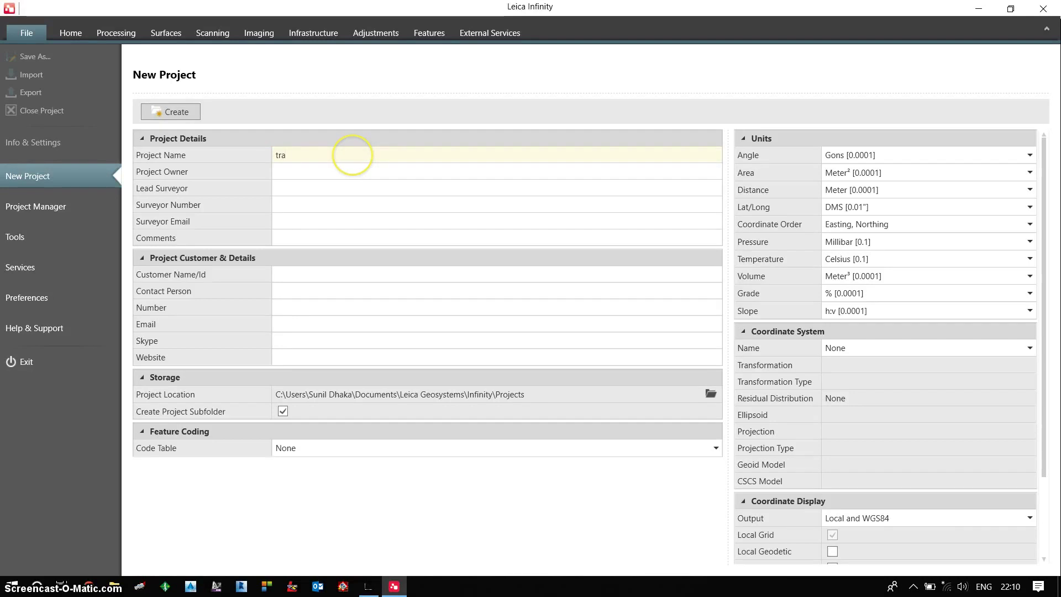
text(ining)
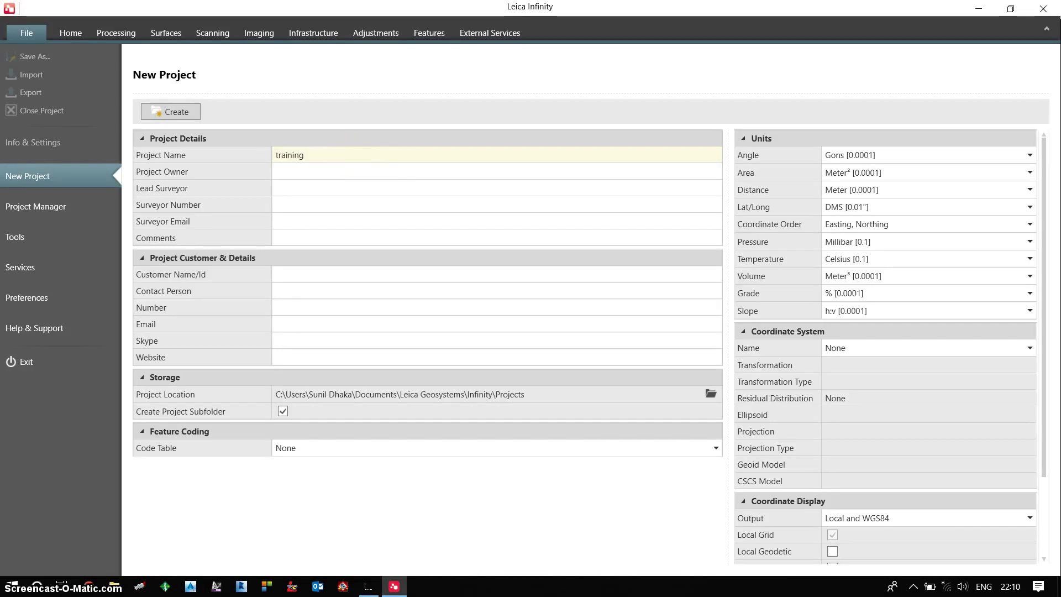
Step: Set angle units to DMS [0.01"] and the coordinate system to WGS84_UTM45N_AREA
click(896, 156)
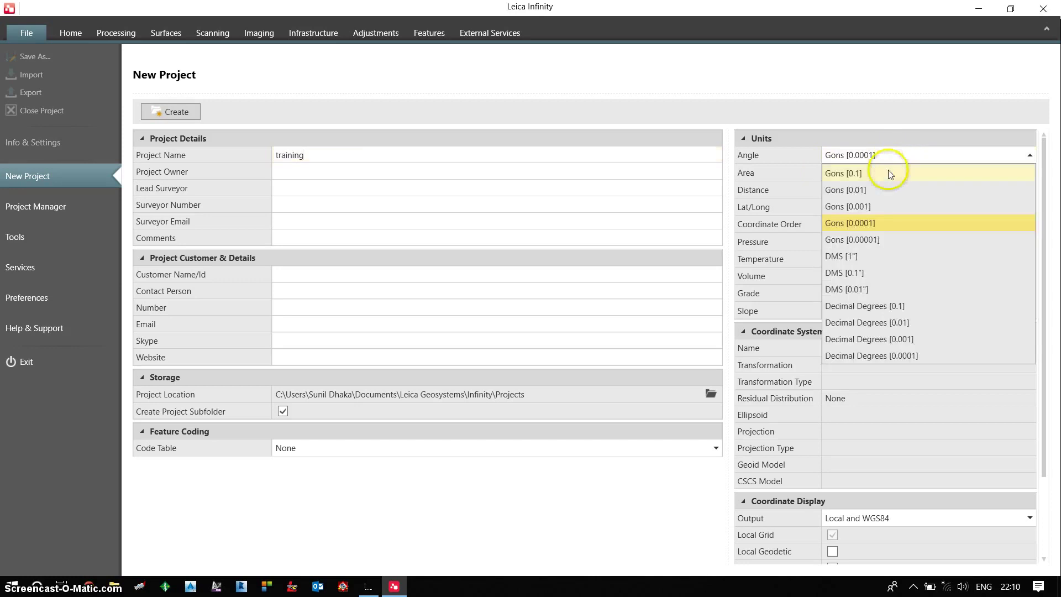
click(857, 291)
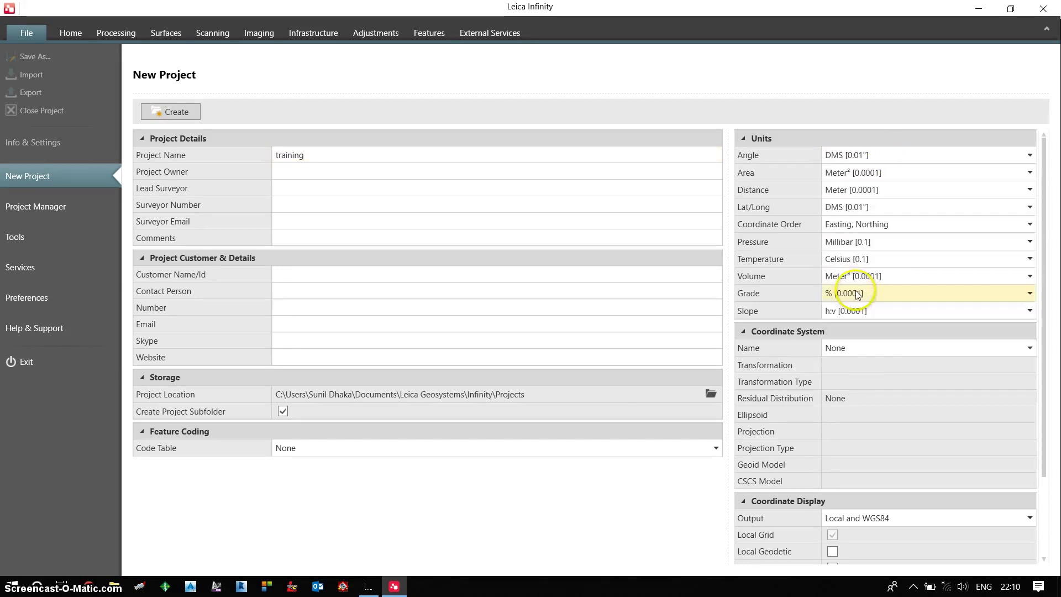
click(883, 351)
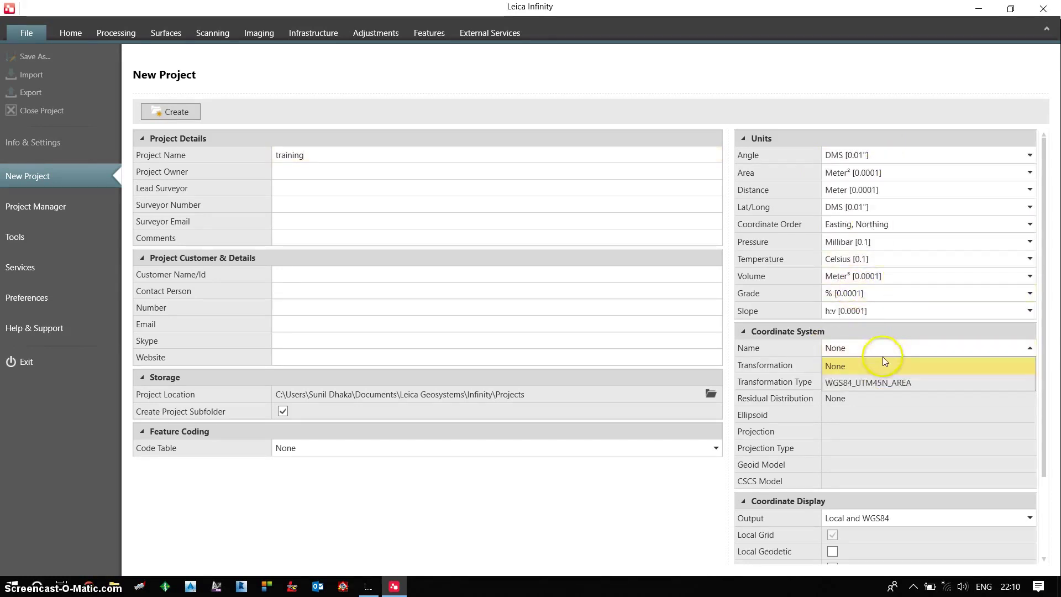
click(906, 386)
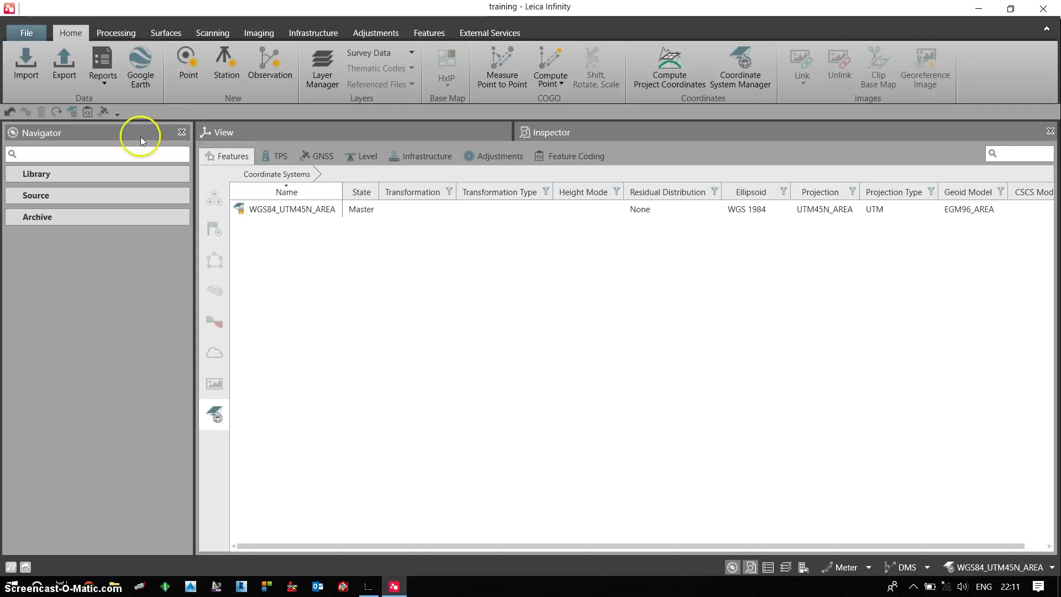
Step: Import the group4 GNSS raw data job
click(31, 64)
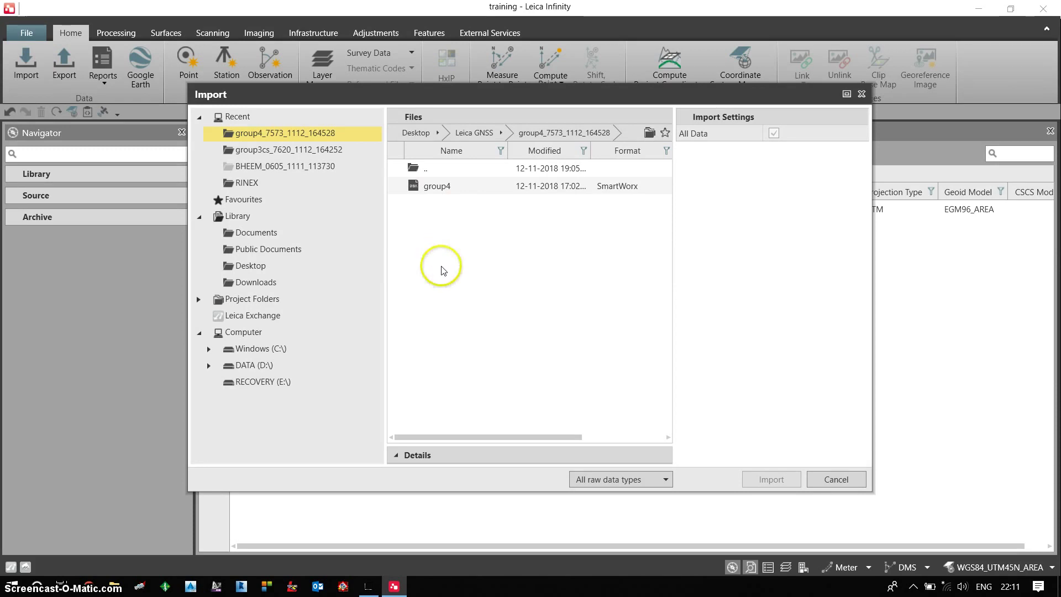
click(438, 188)
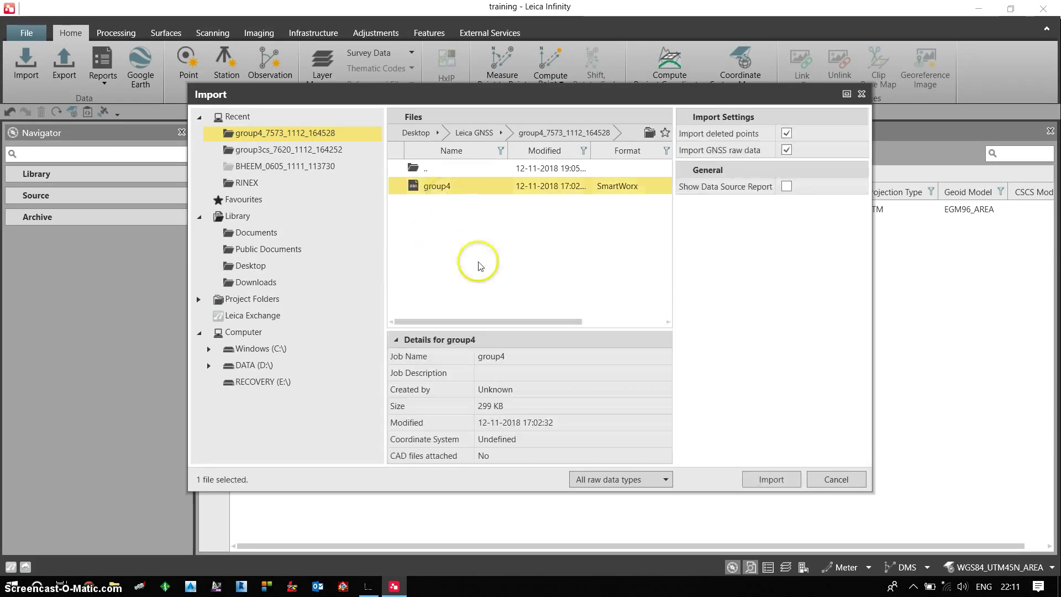
click(771, 480)
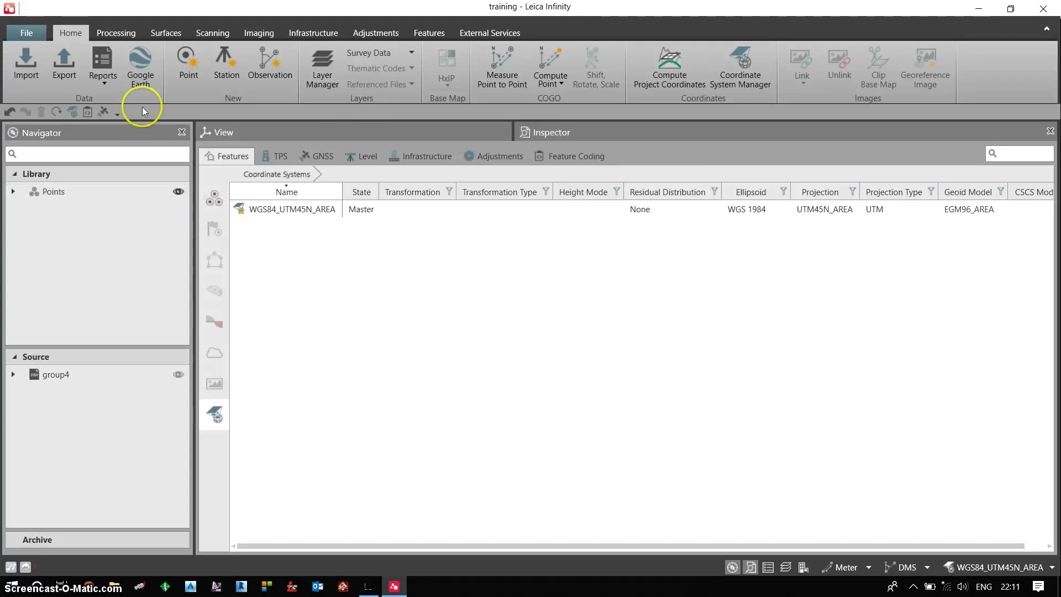
Step: Import the group3cs job from the Leica GNSS group3cs_7620_1112_164252 folder
click(25, 62)
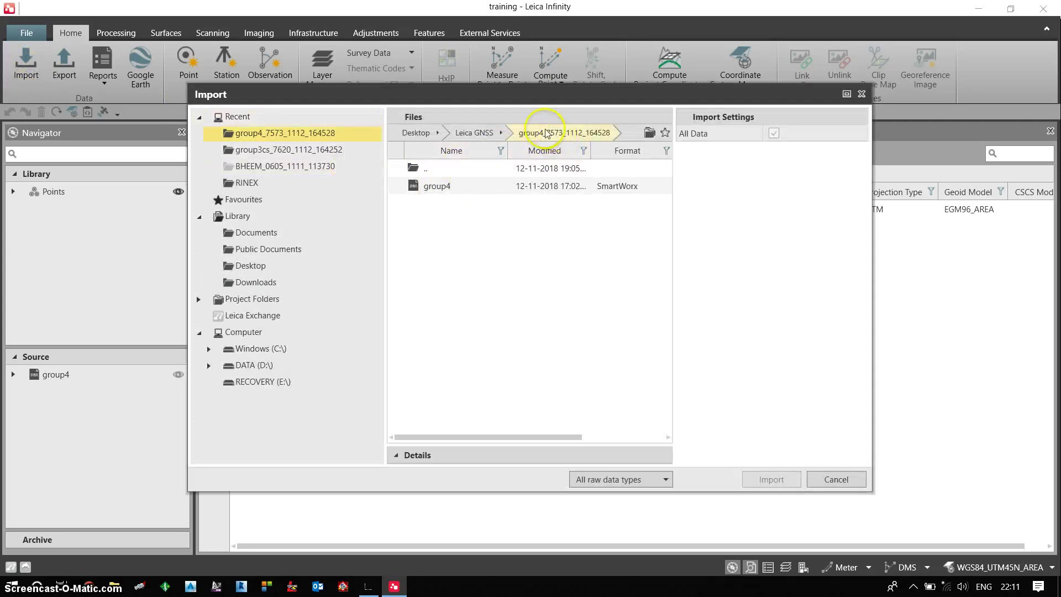
click(478, 136)
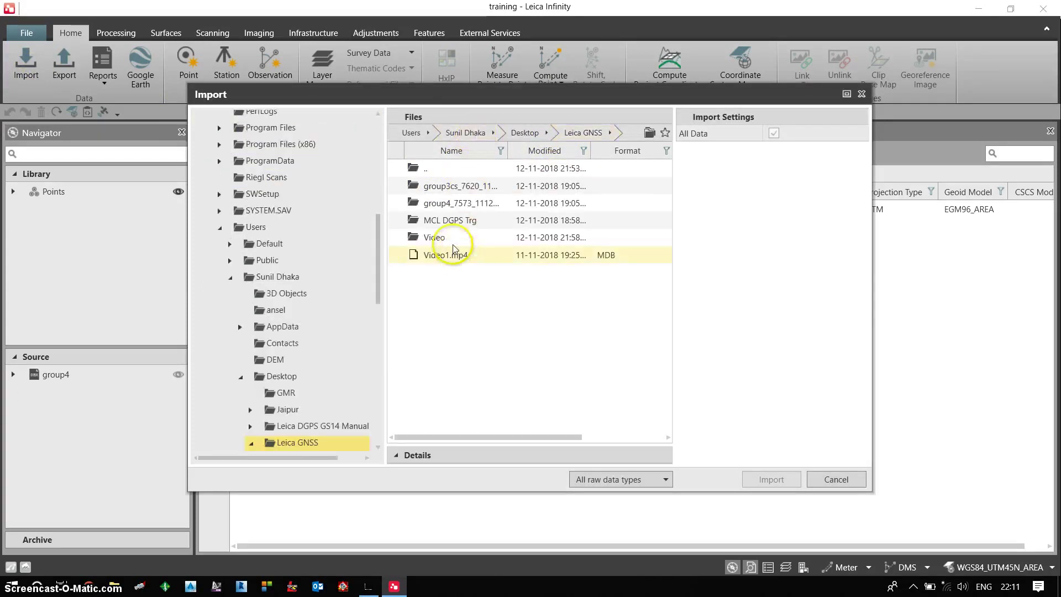
double_click(445, 186)
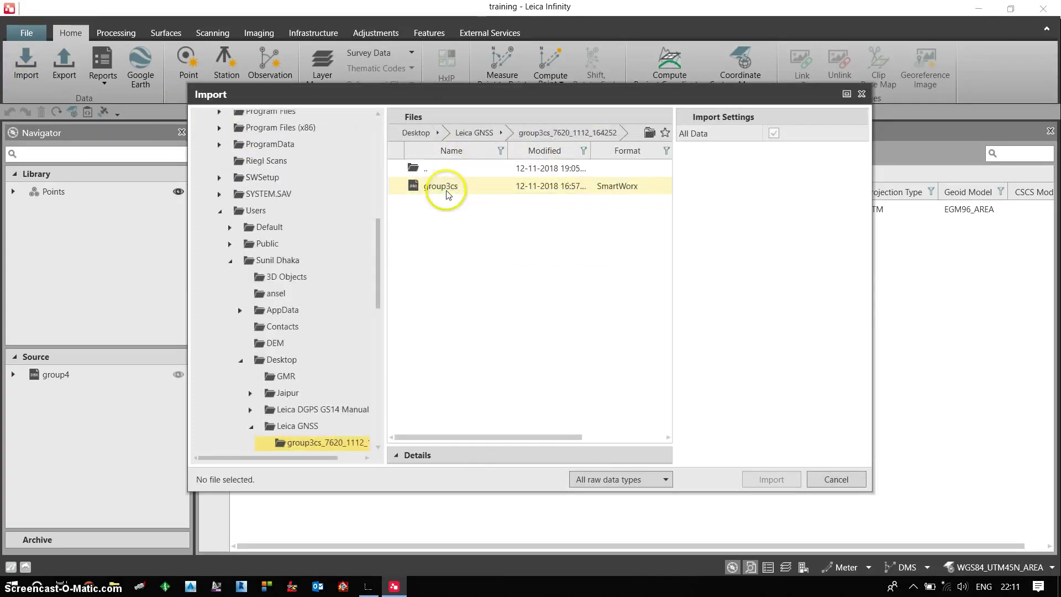
click(446, 188)
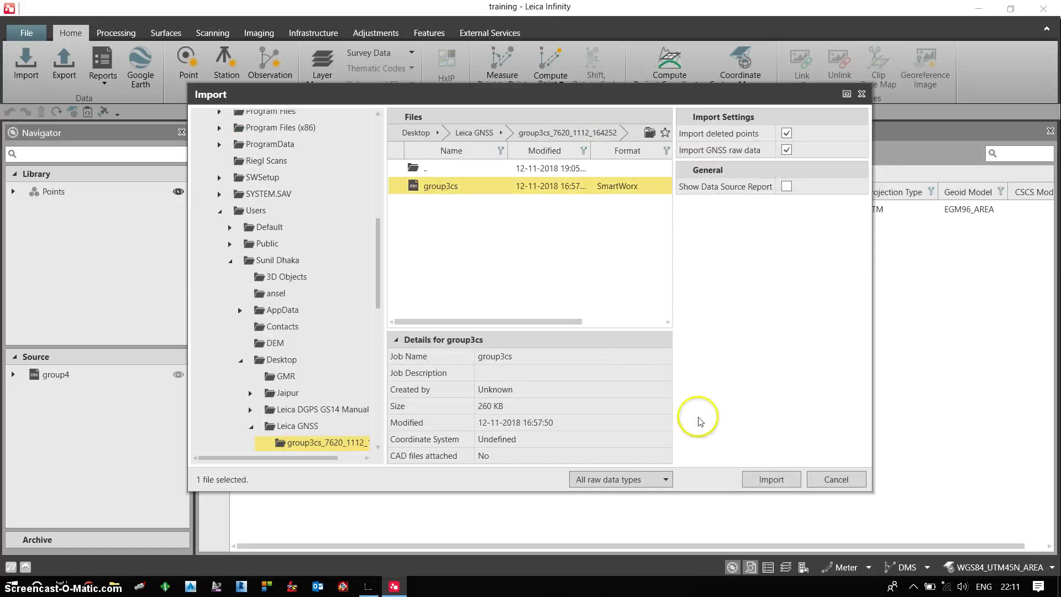
click(760, 482)
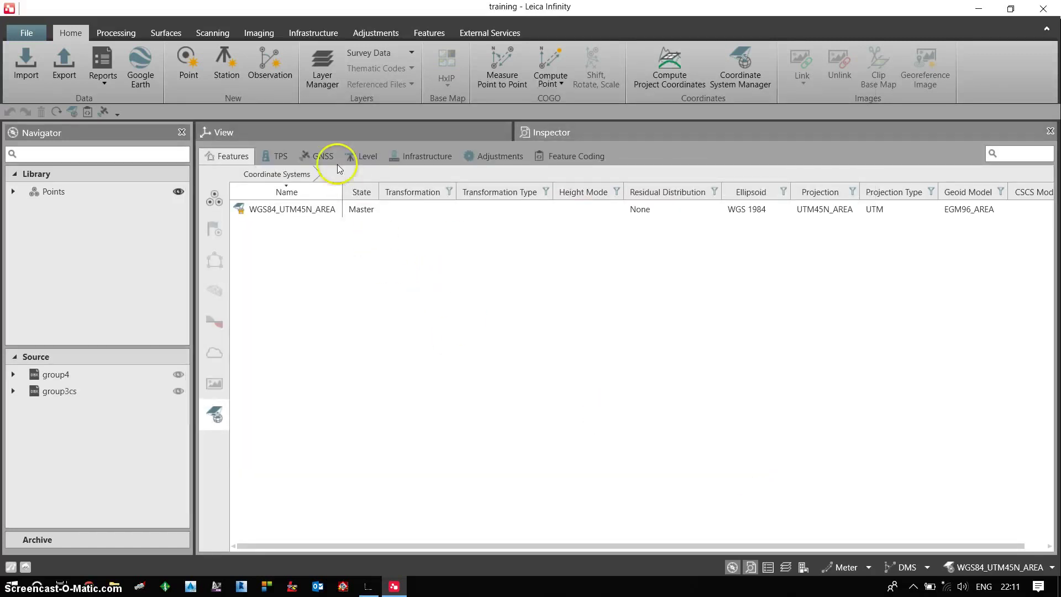
click(323, 156)
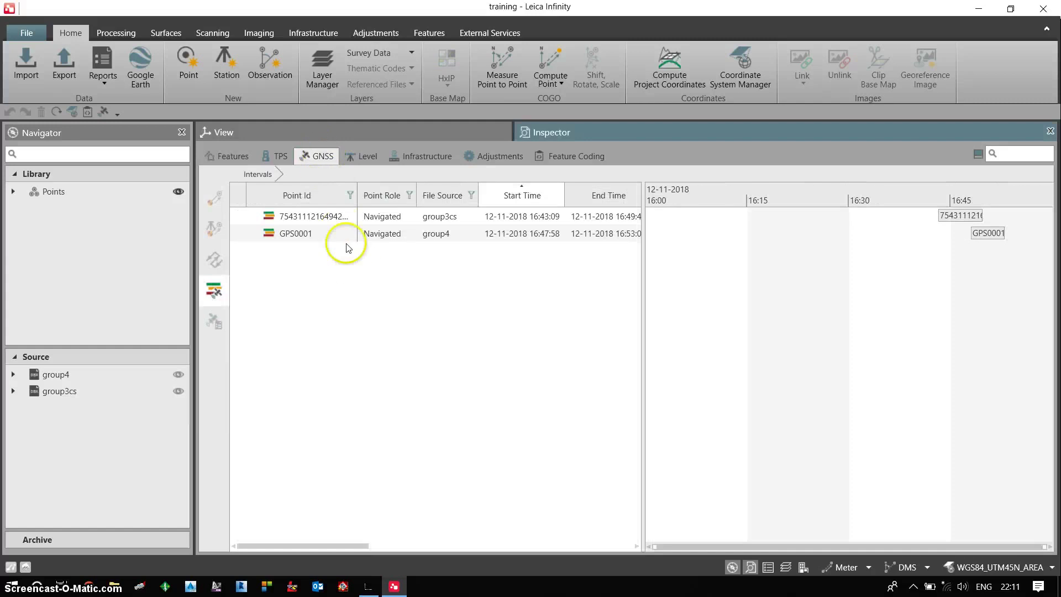
scroll(736, 274, up, 5)
scroll(1016, 221, up, 4)
scroll(968, 223, up, 1)
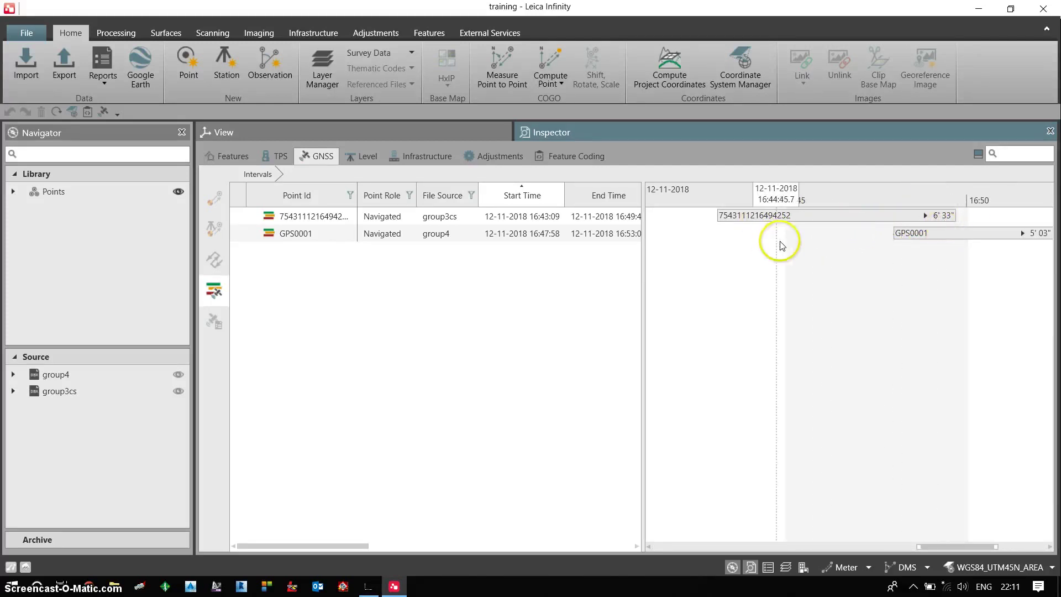
scroll(781, 244, down, 3)
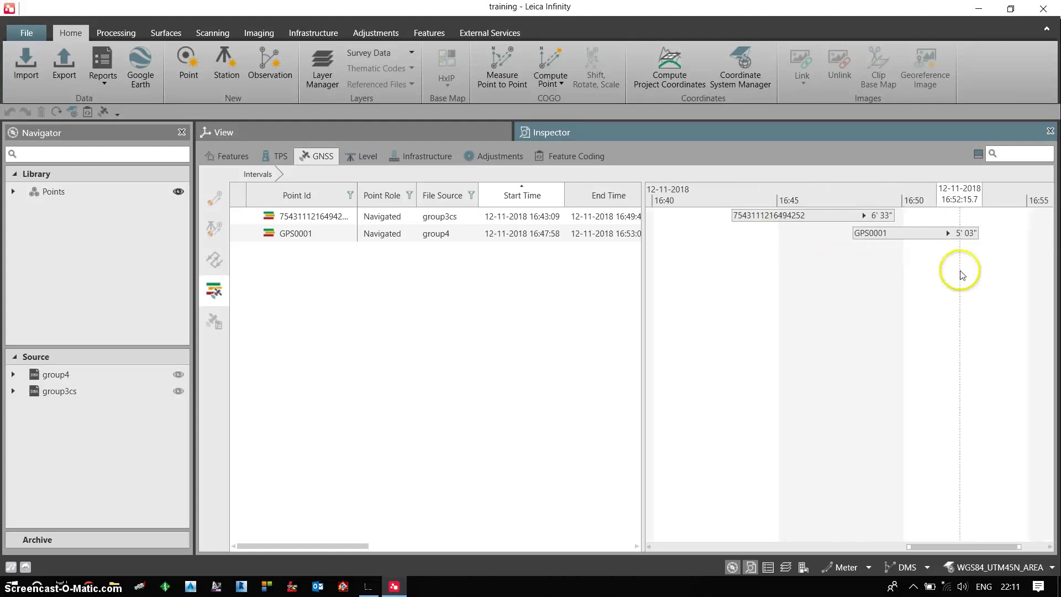
scroll(989, 244, up, 2)
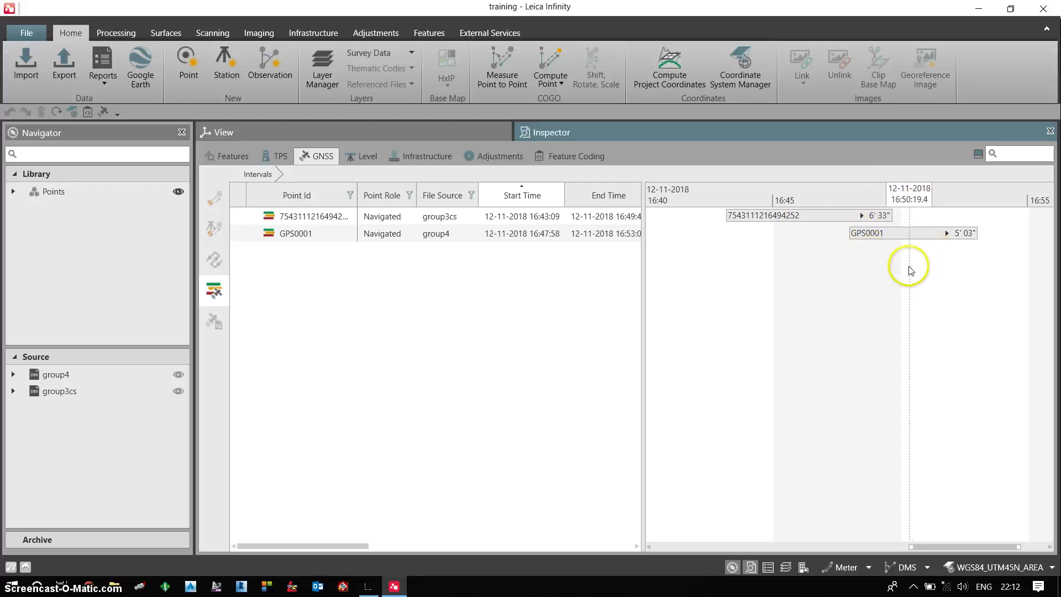
scroll(890, 270, down, 3)
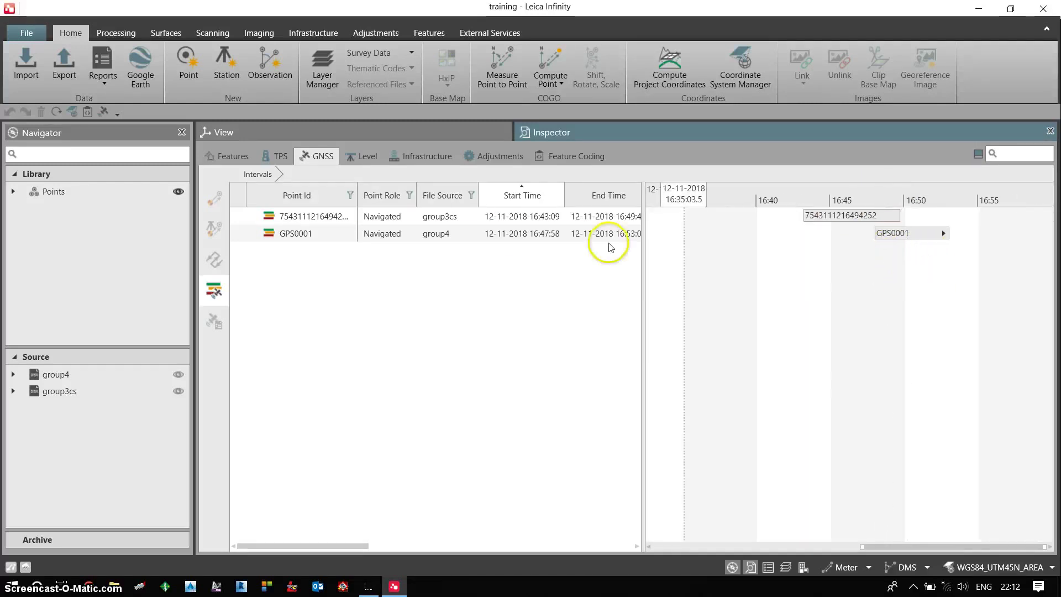
click(217, 160)
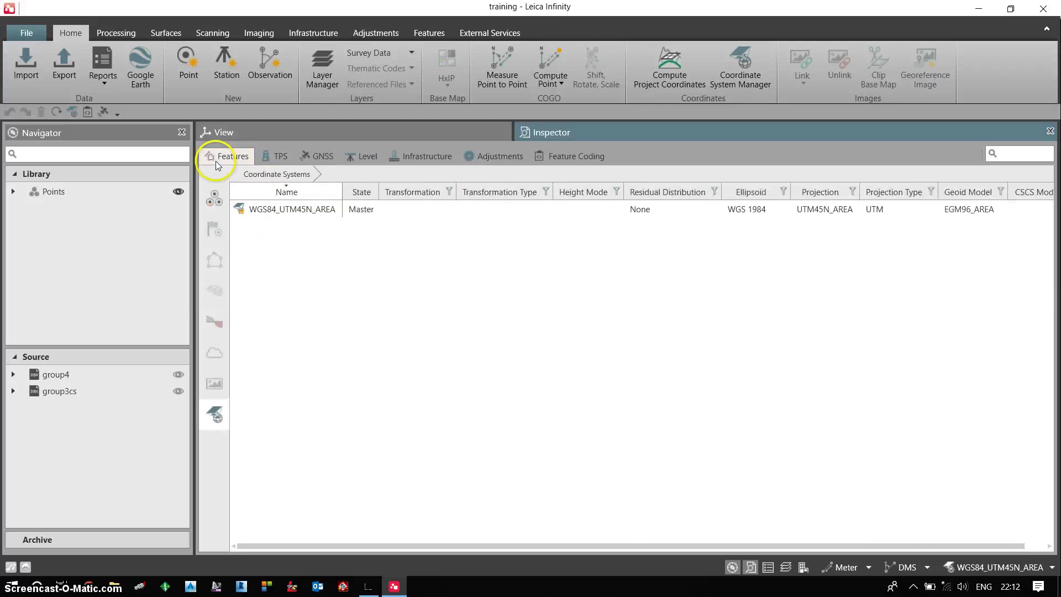
click(214, 198)
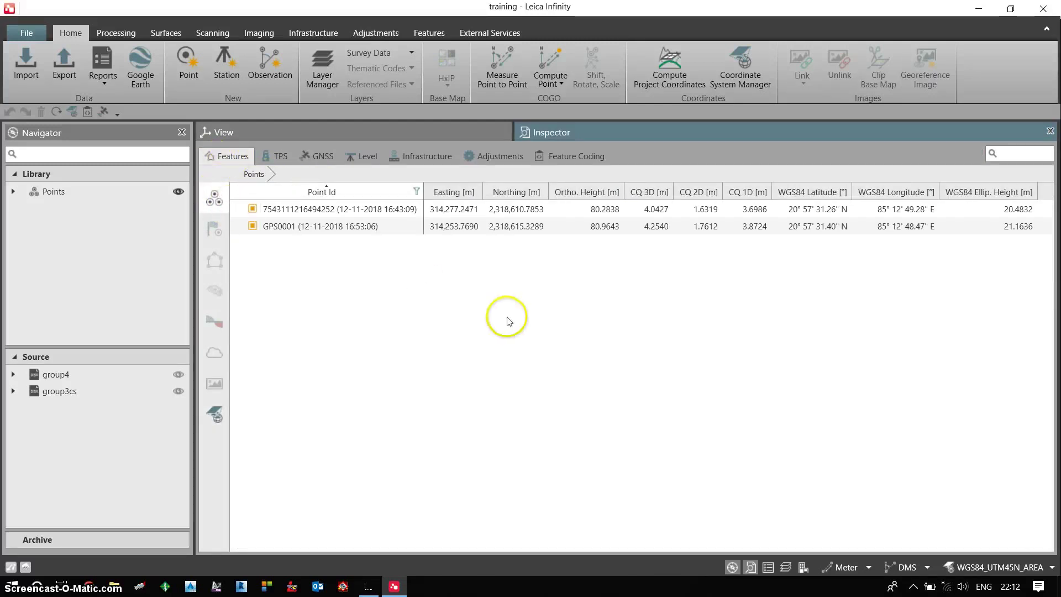
click(688, 213)
click(603, 264)
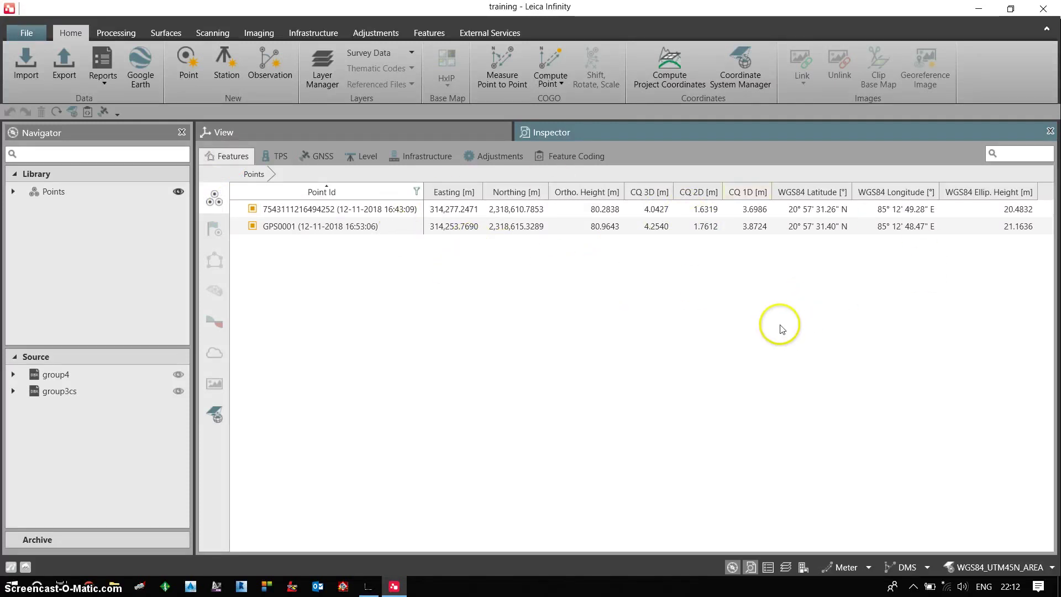
click(671, 226)
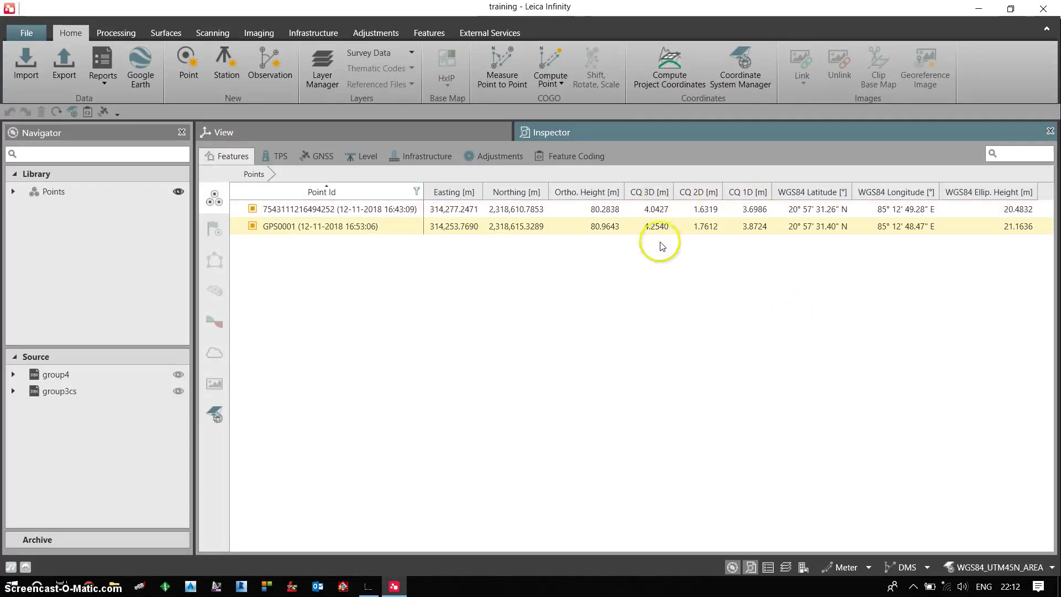
click(655, 191)
click(656, 190)
click(658, 223)
click(655, 192)
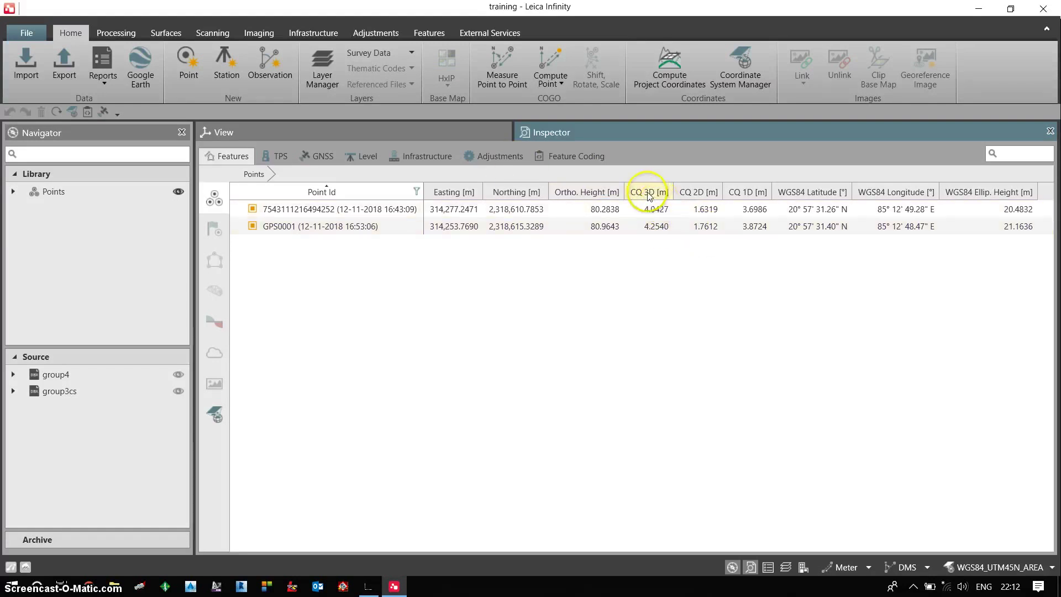
click(662, 217)
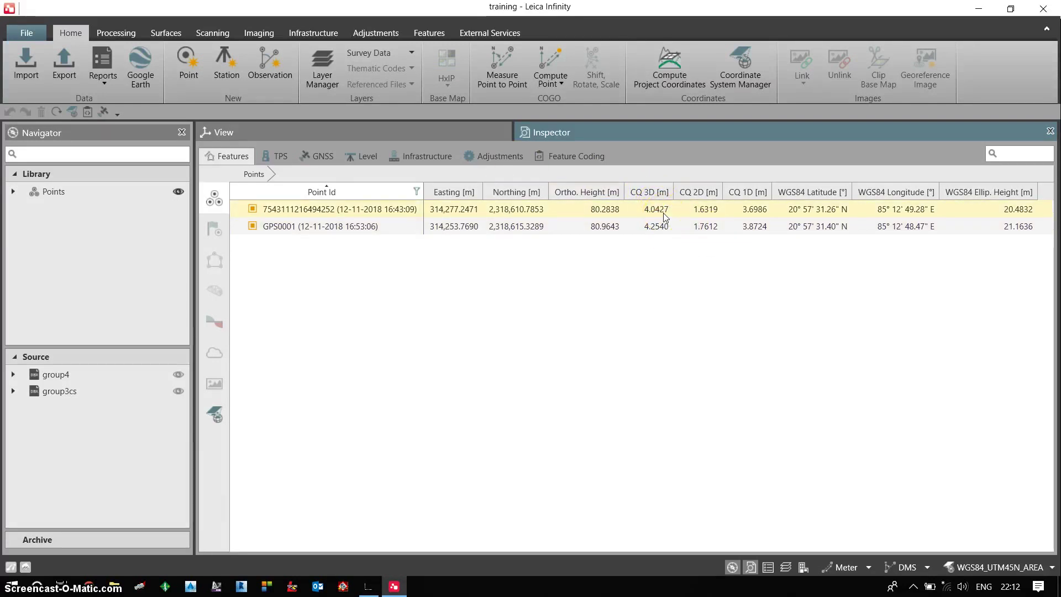
click(713, 258)
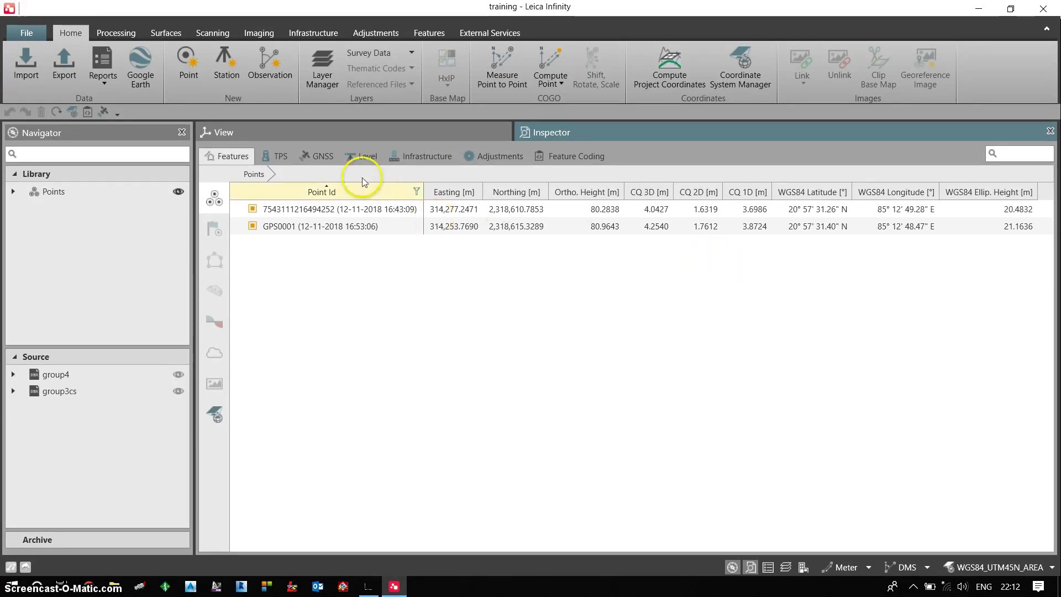
click(324, 158)
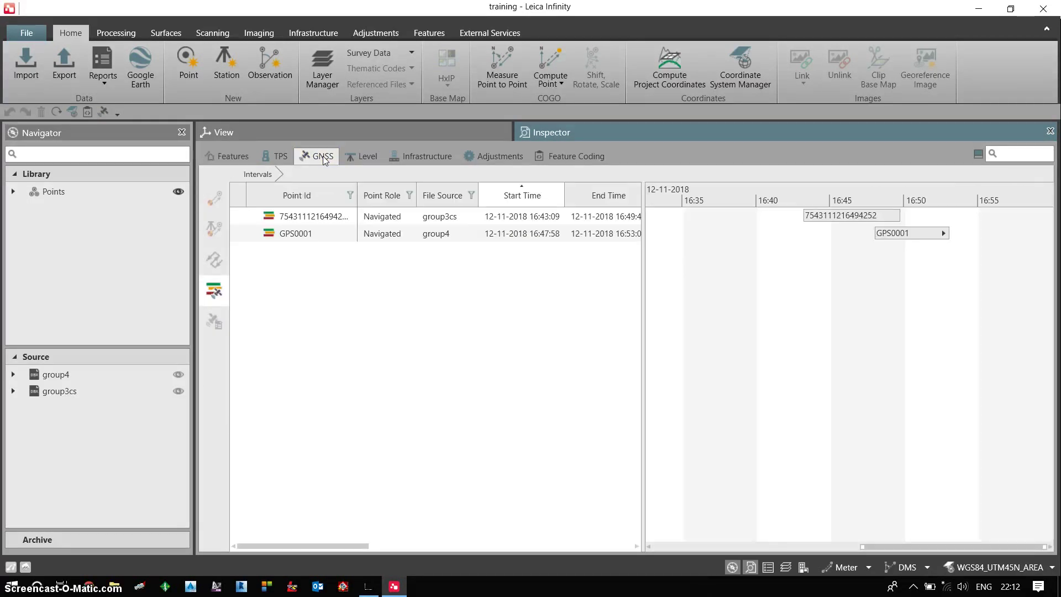
click(300, 220)
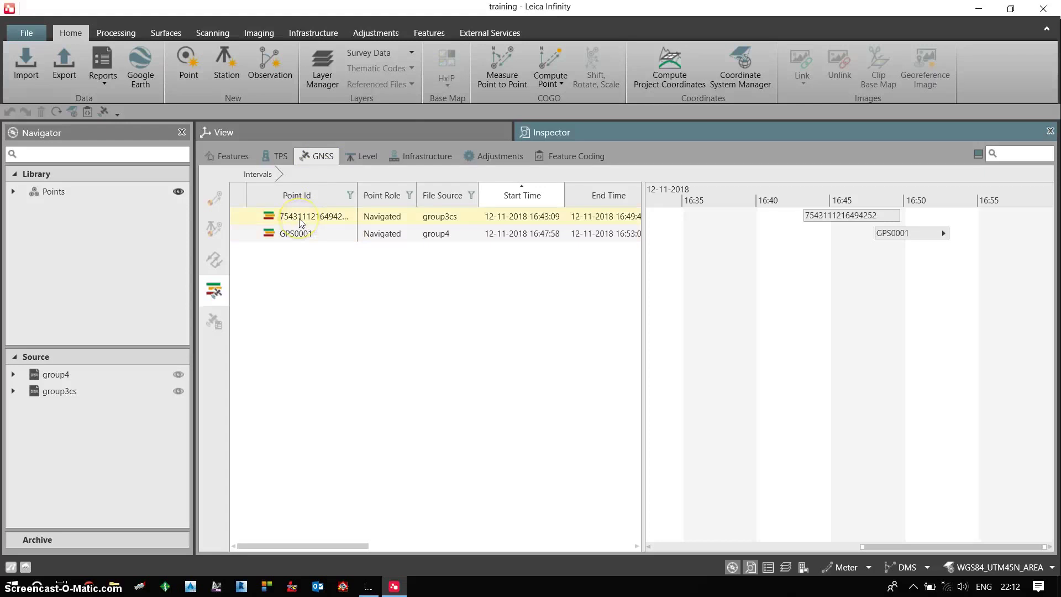
click(300, 221)
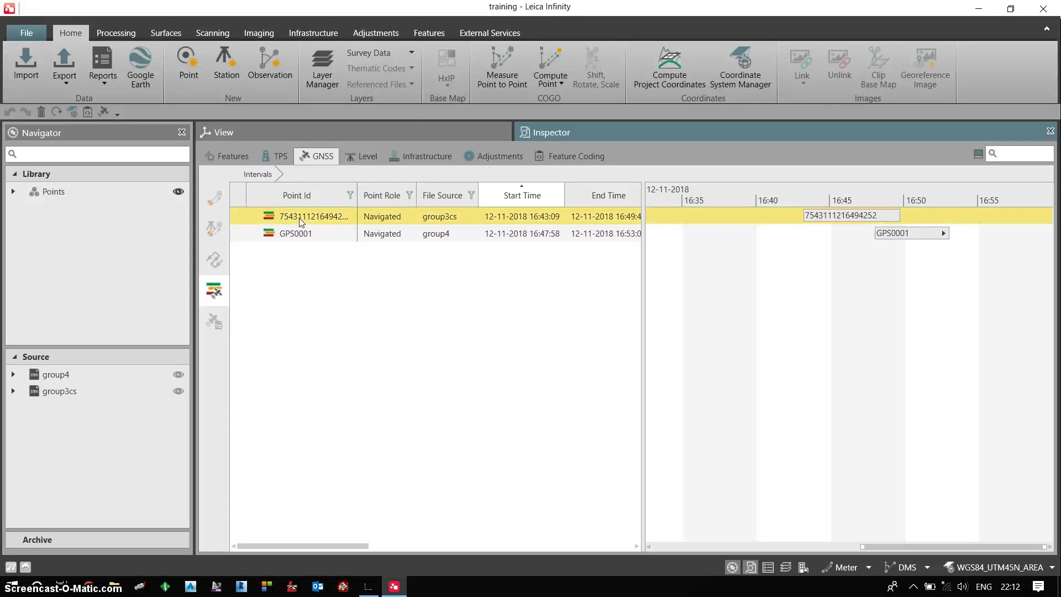
right_click(300, 221)
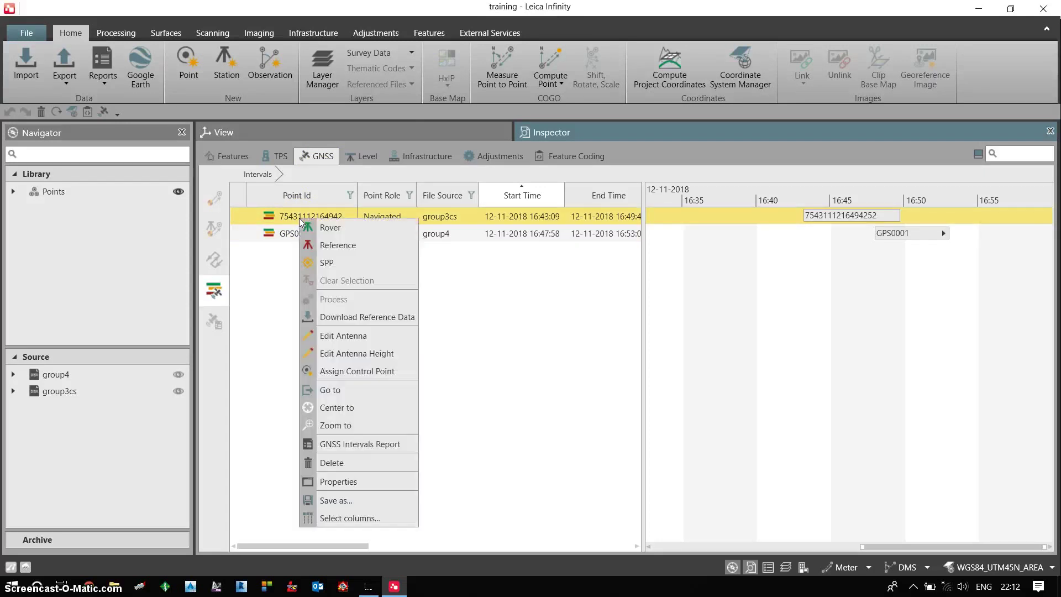
click(332, 245)
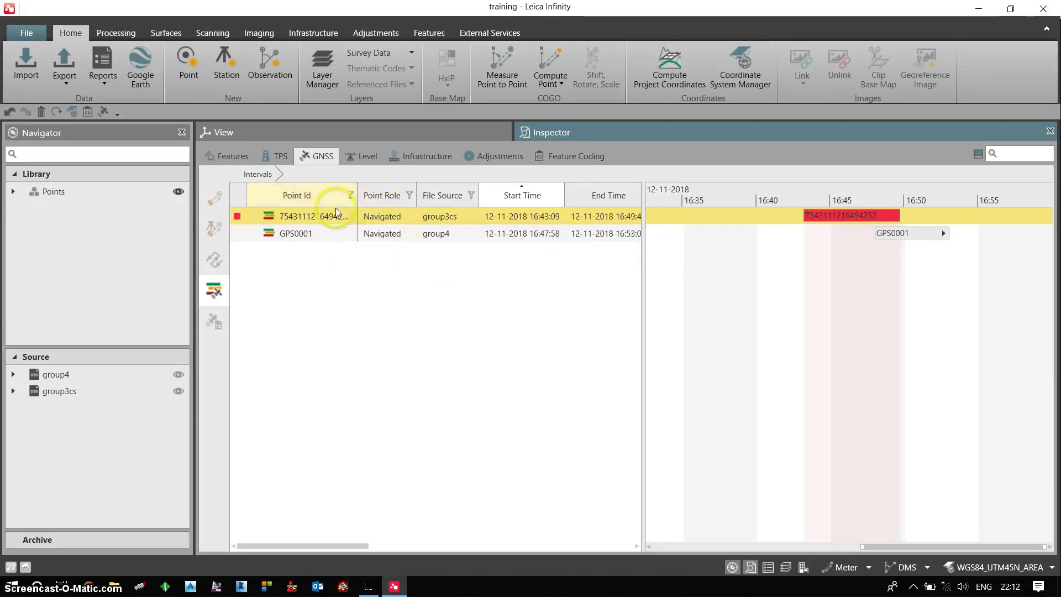
right_click(303, 217)
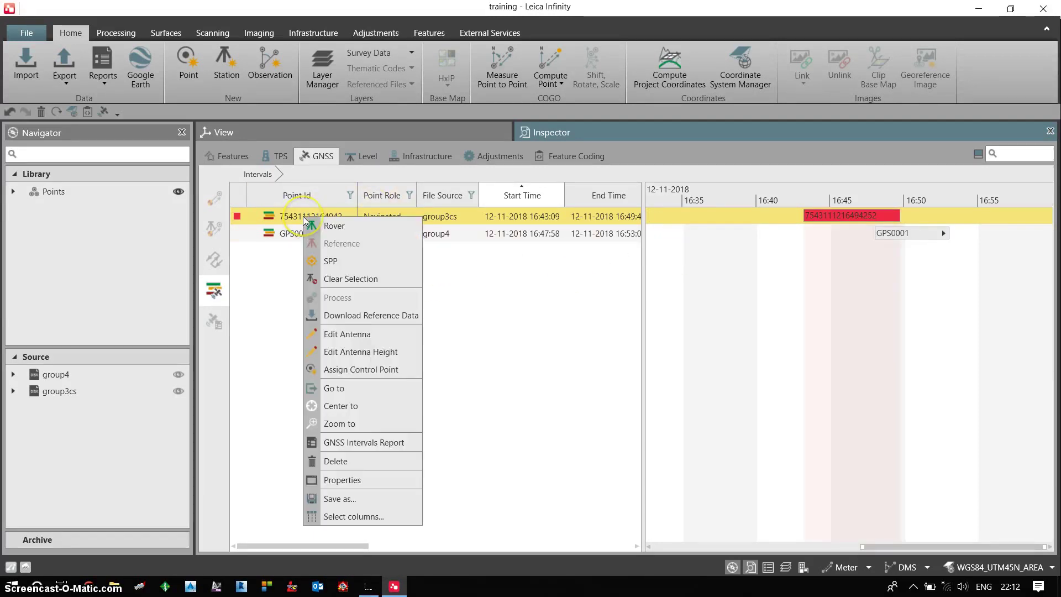
click(287, 287)
Step: Assign GPS0001 as the rover
click(297, 235)
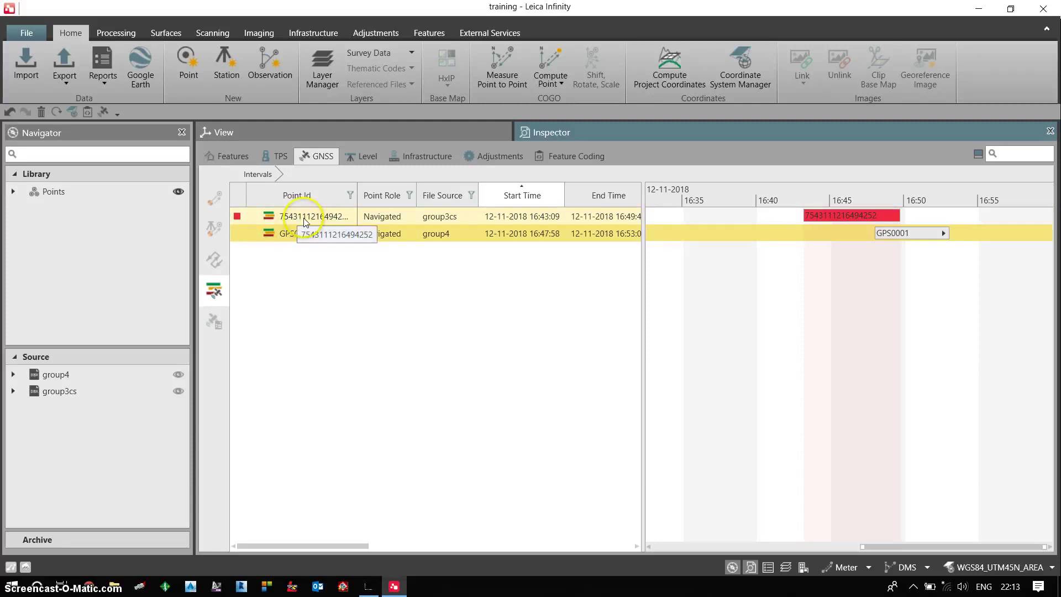
right_click(290, 234)
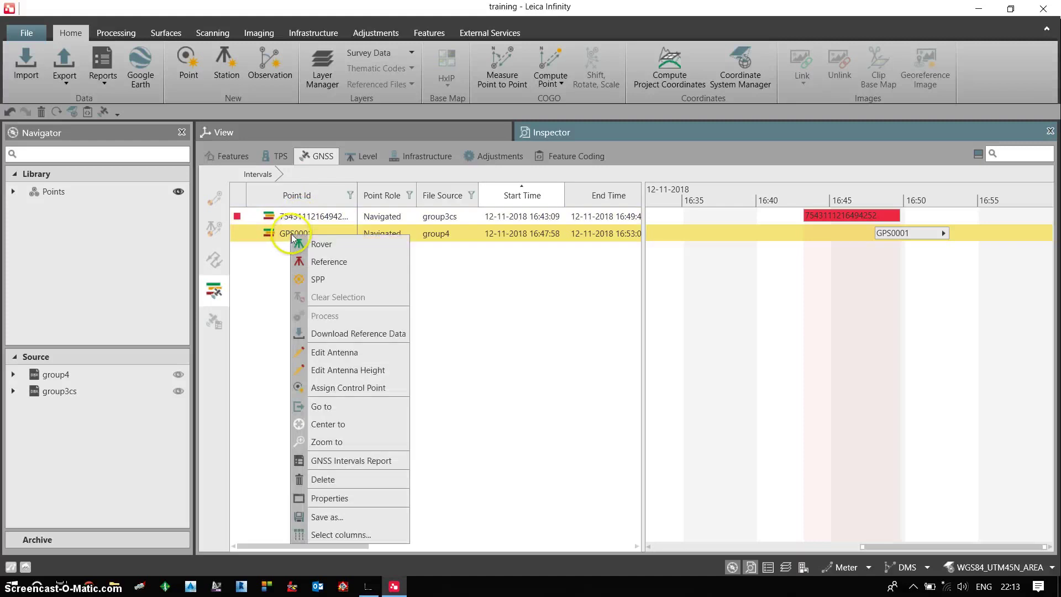
click(324, 246)
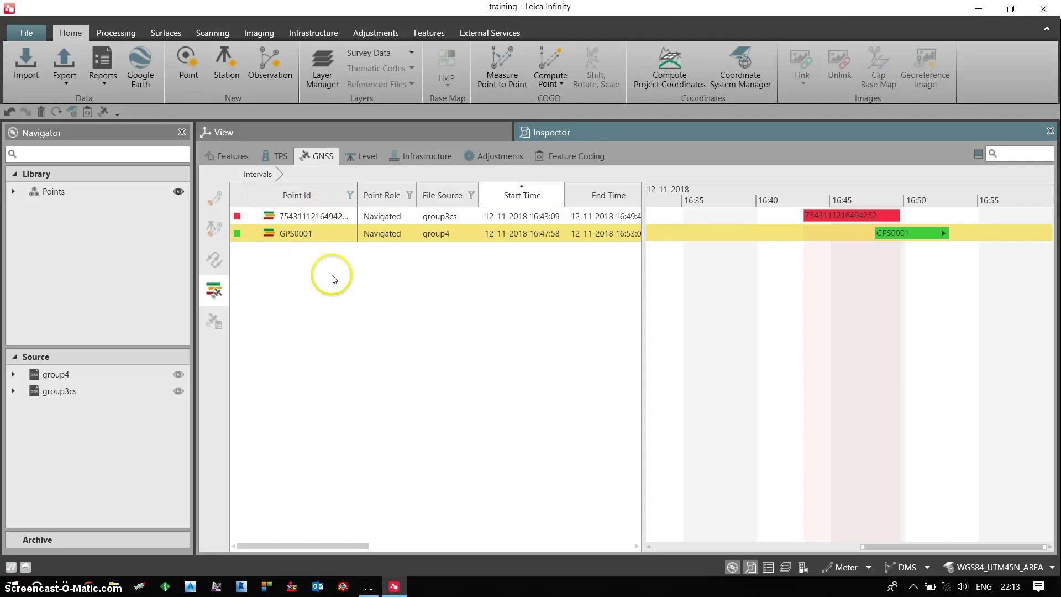
right_click(311, 253)
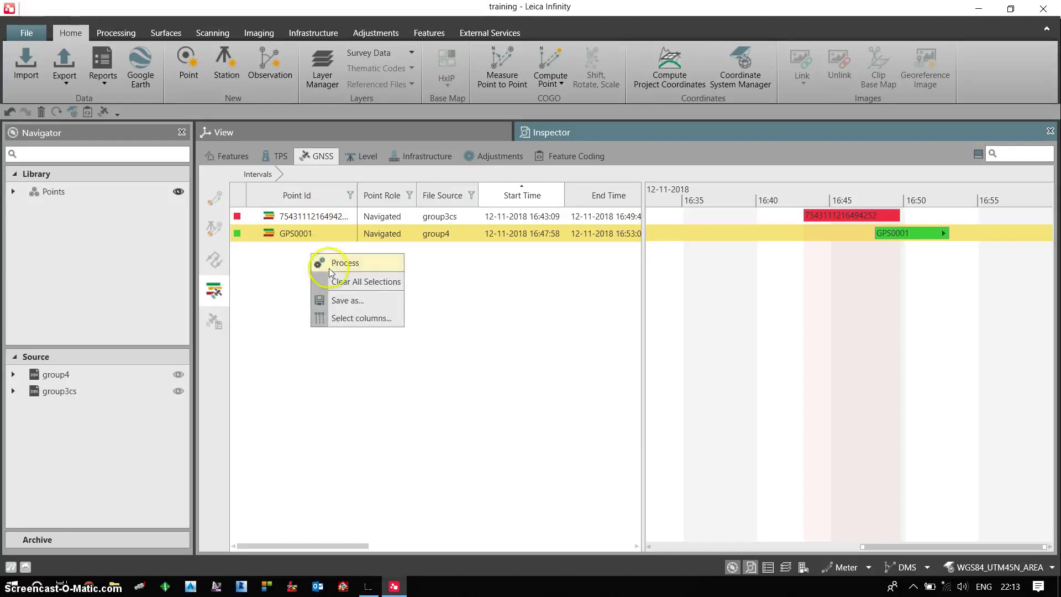
click(330, 265)
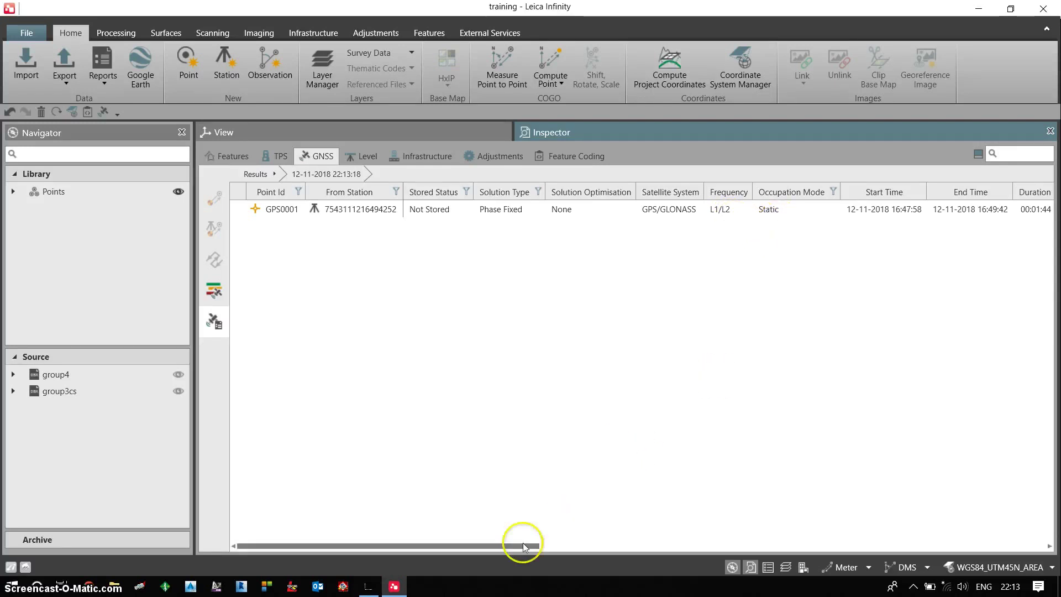
drag(505, 545, 644, 568)
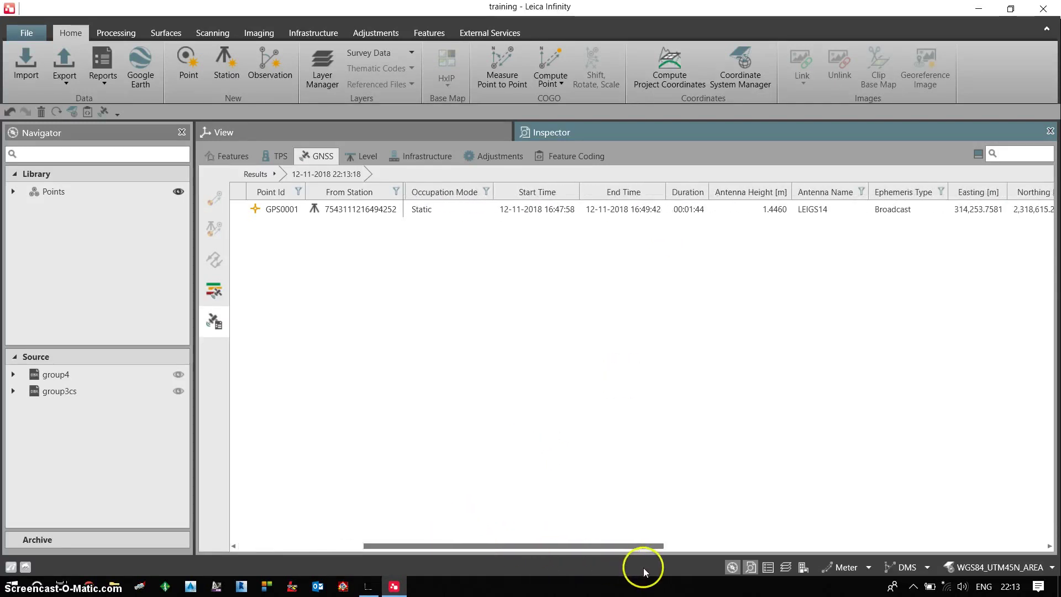
click(664, 224)
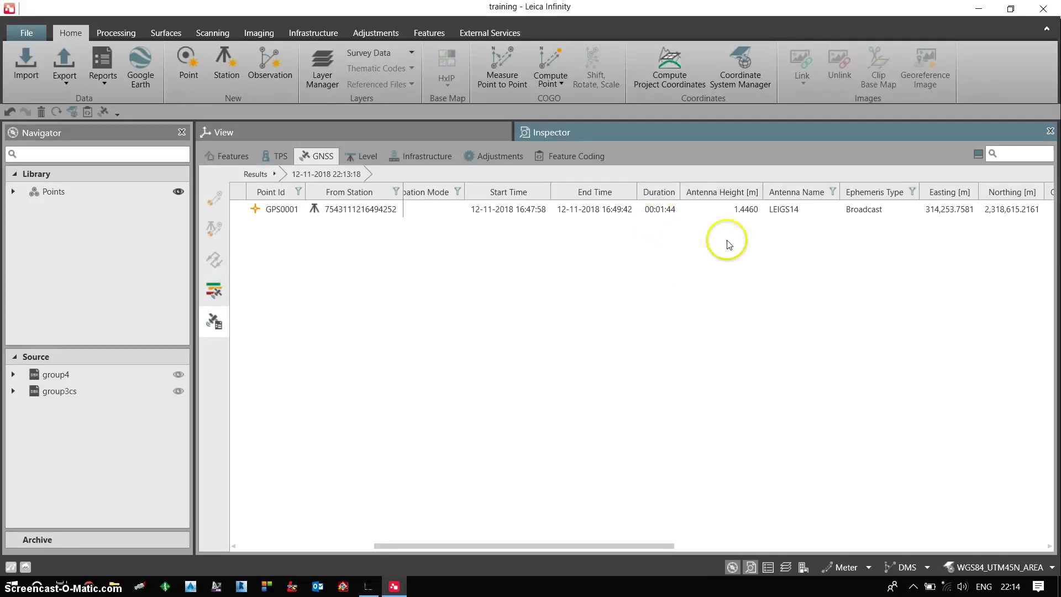
Step: Select the GPS0001 baseline result and scroll through its solution columns
click(750, 215)
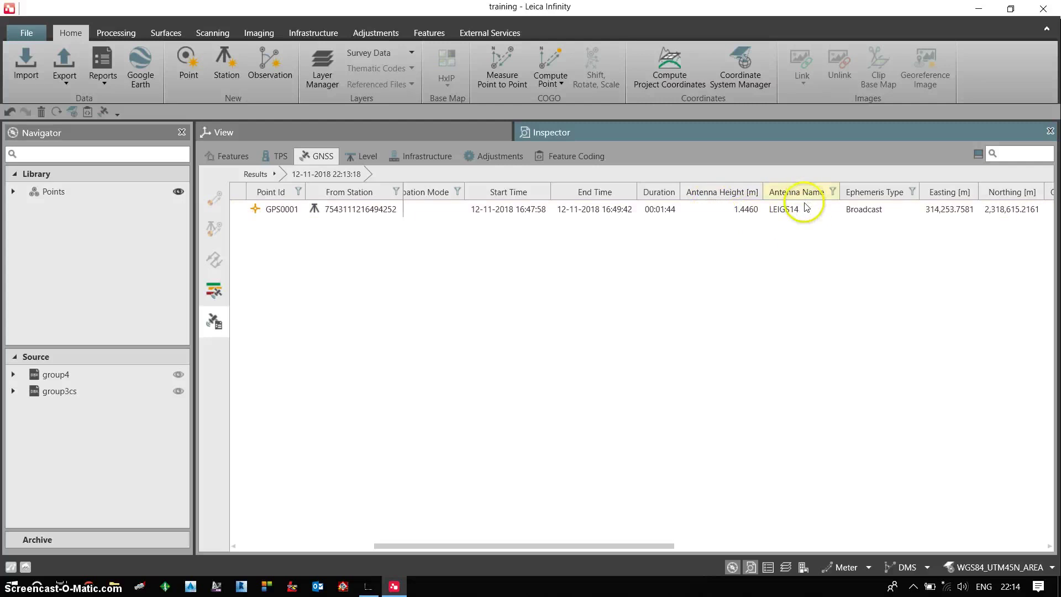
drag(613, 546, 779, 580)
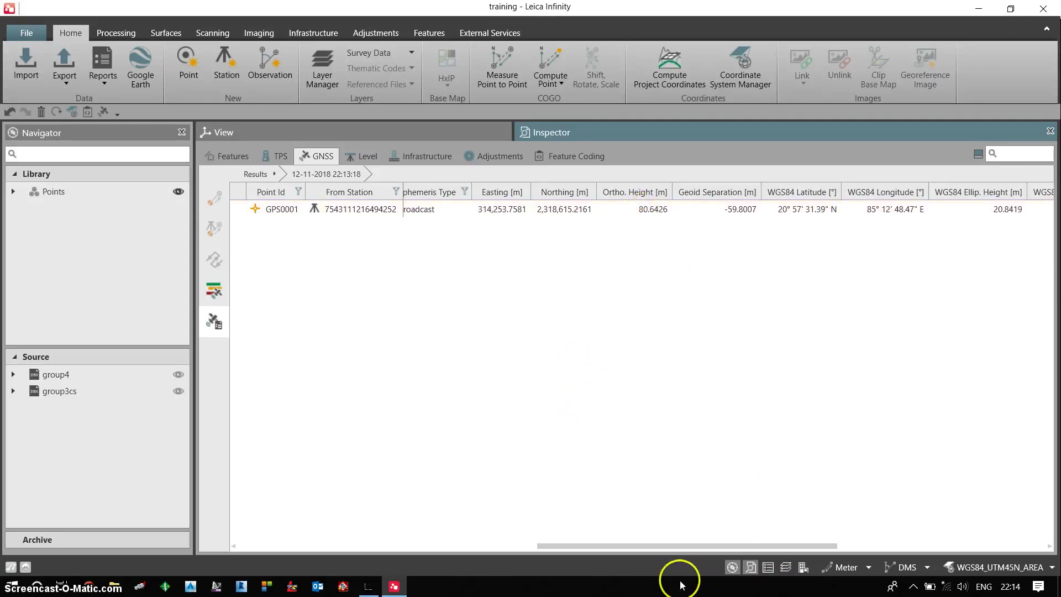
drag(697, 549, 346, 532)
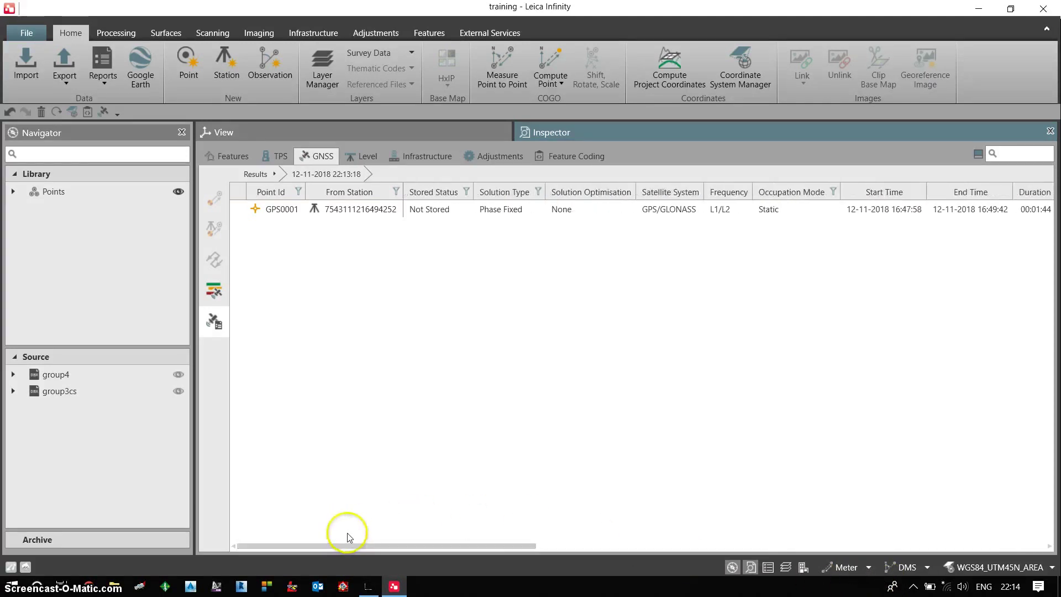
Step: Store the processed GPS0001 baseline result
click(227, 156)
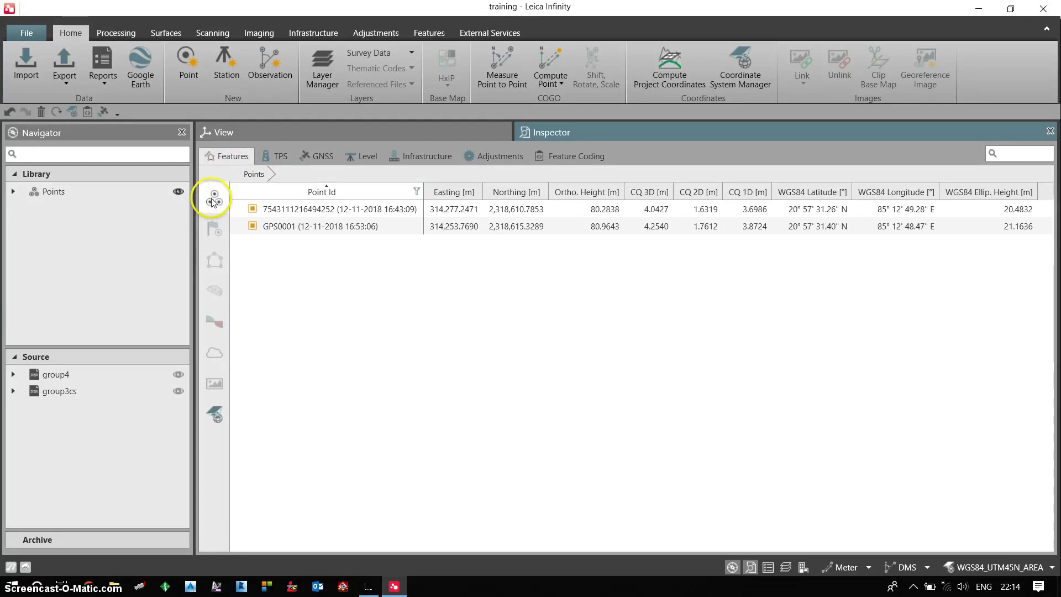
click(317, 157)
click(298, 210)
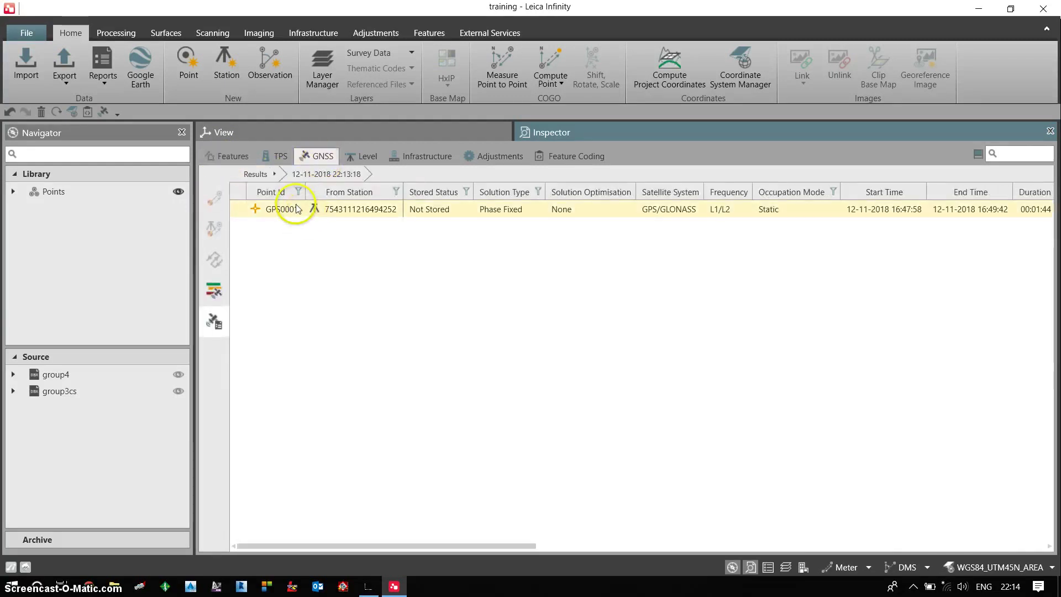
right_click(295, 208)
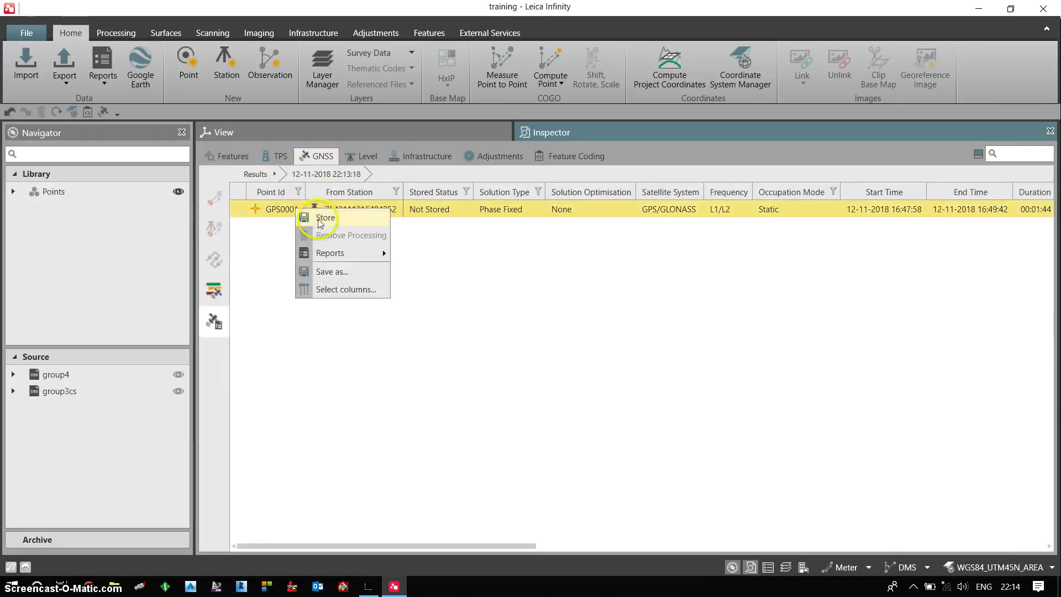
click(318, 219)
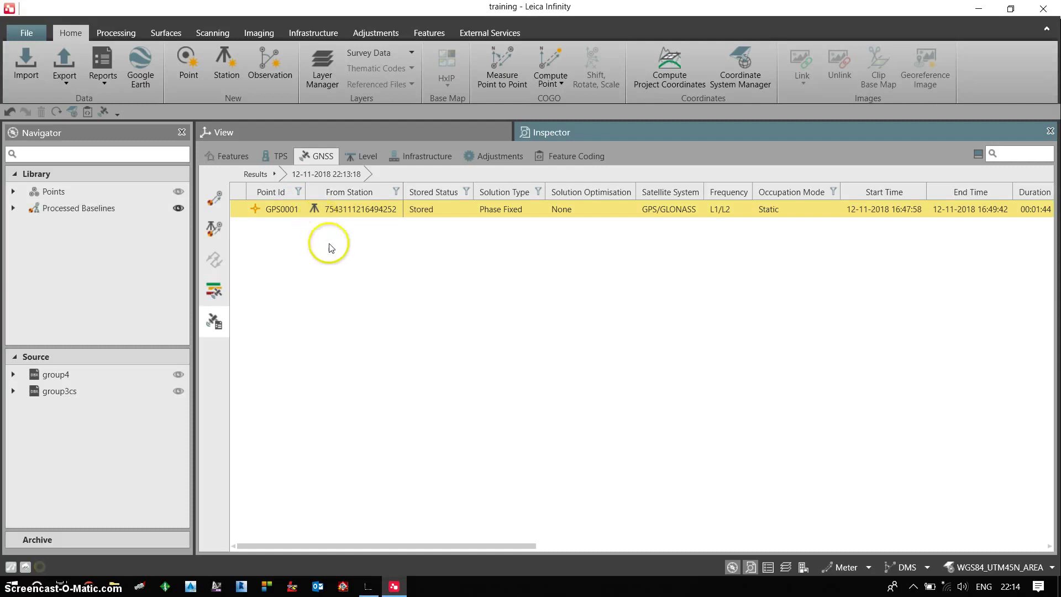
click(232, 159)
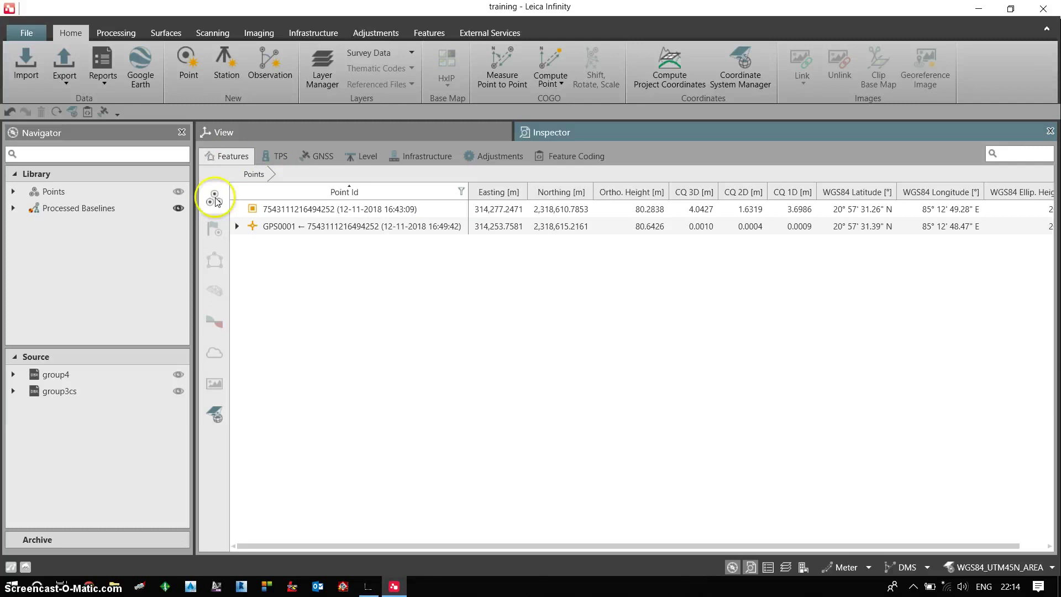
click(320, 208)
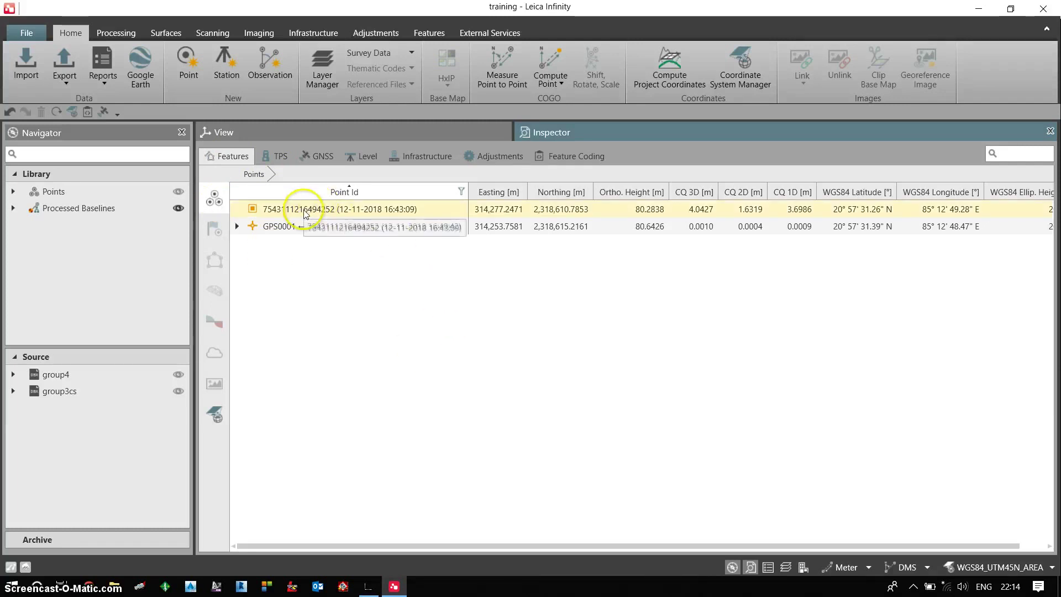
click(387, 226)
click(704, 208)
ctrl+click(699, 213)
click(699, 211)
click(697, 223)
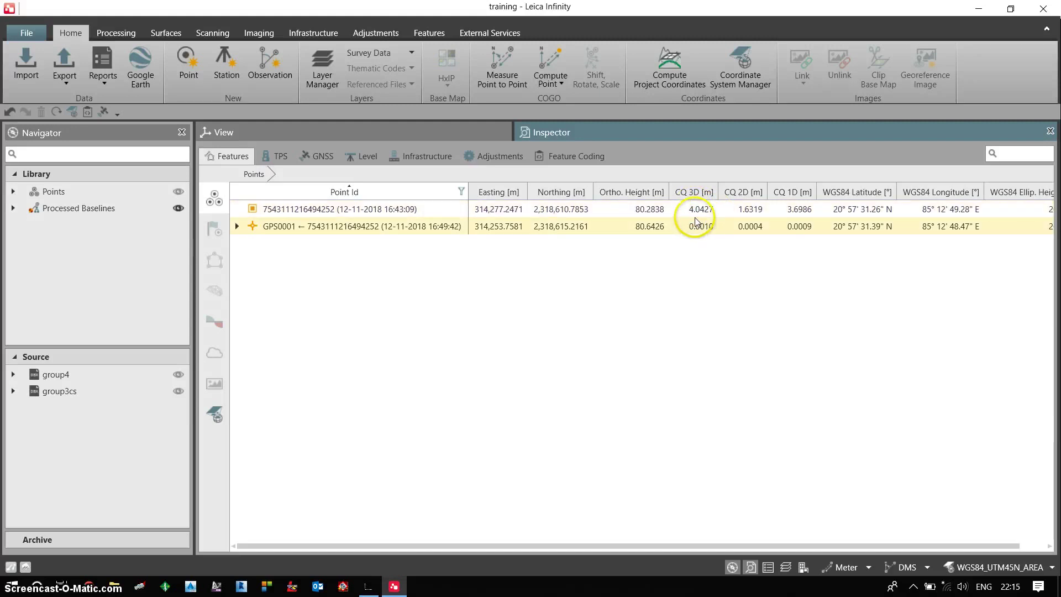
click(697, 213)
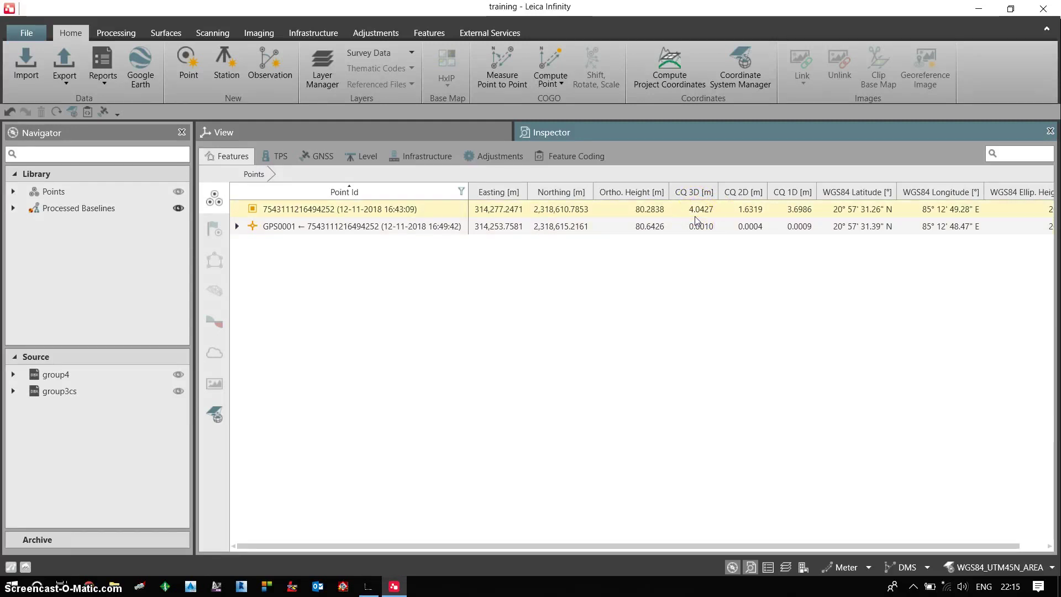
click(746, 223)
click(751, 213)
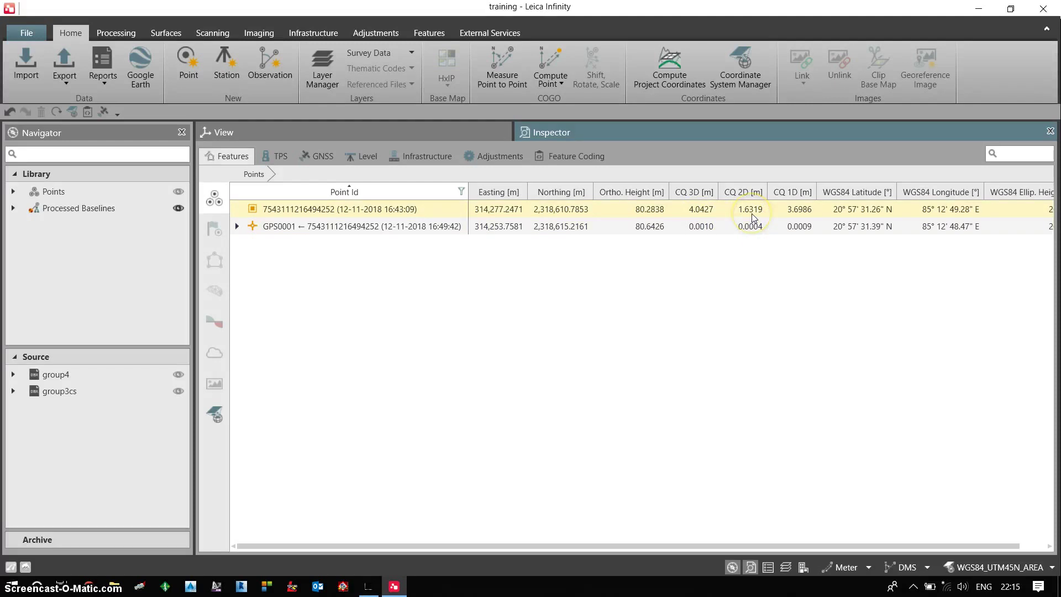
click(752, 214)
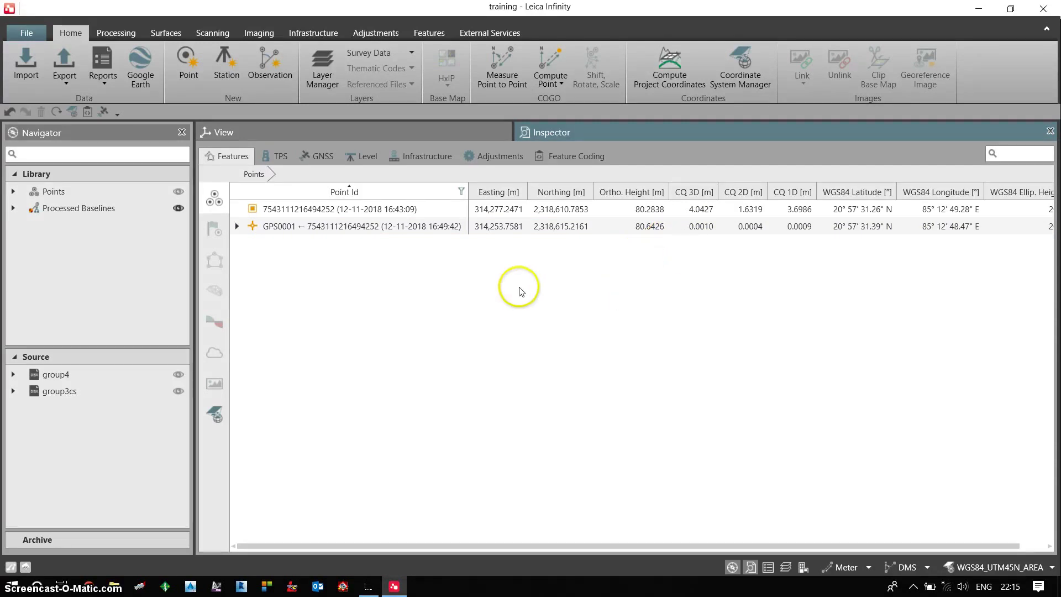
click(316, 157)
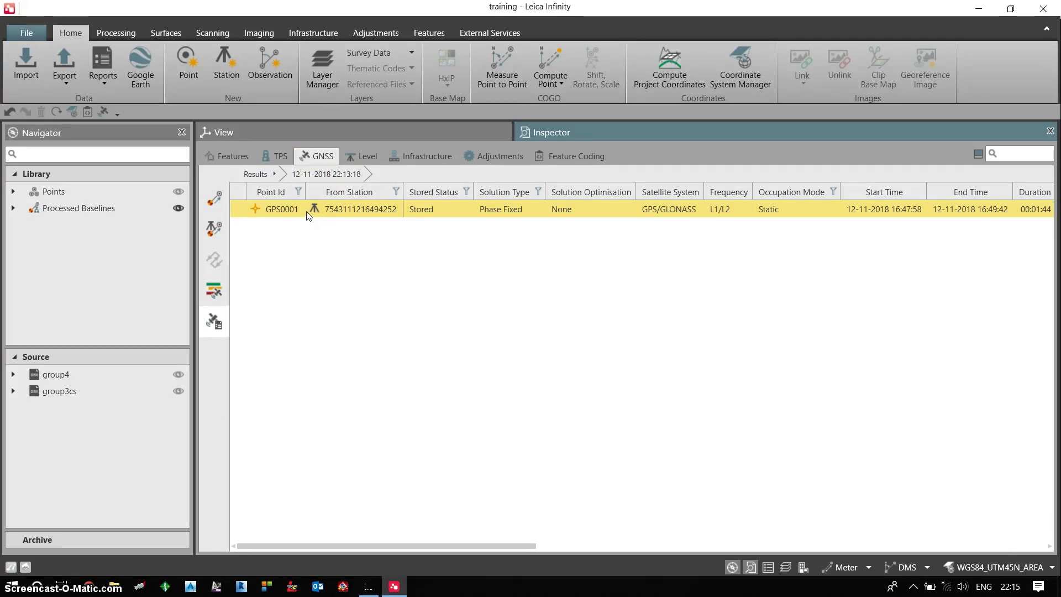
click(214, 289)
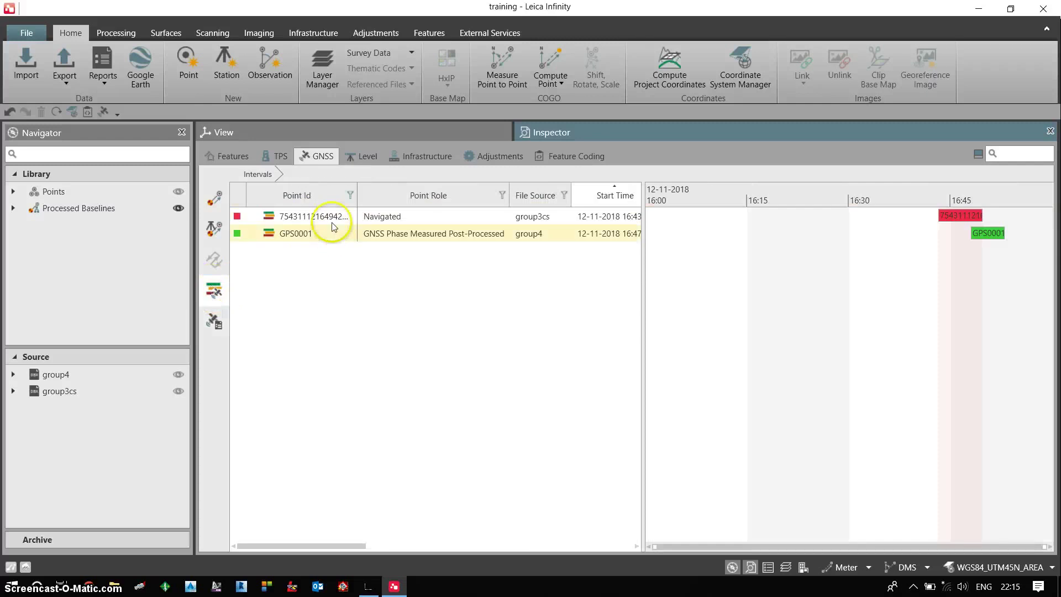
click(300, 216)
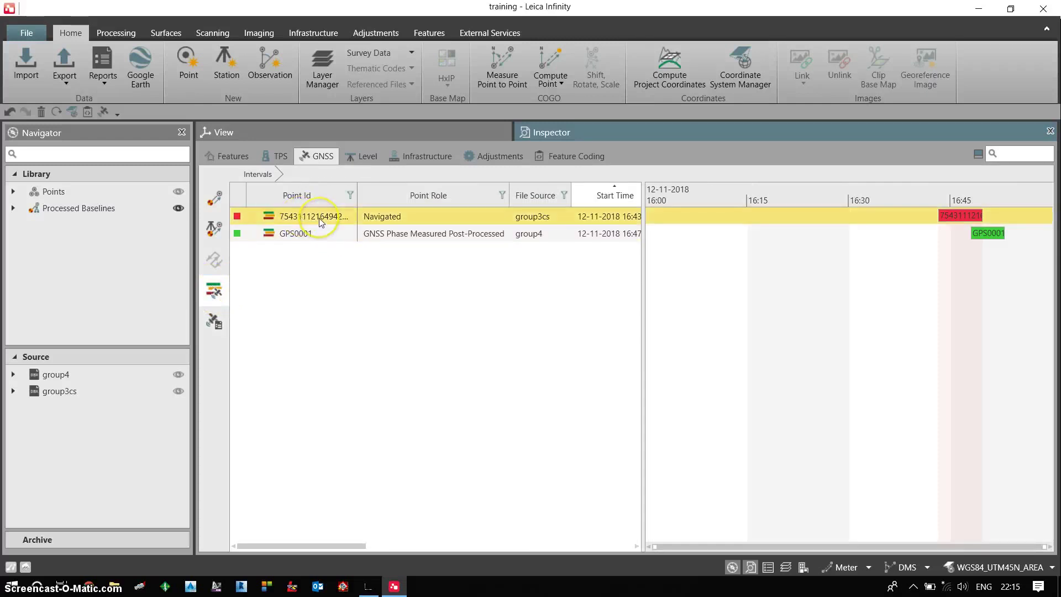
right_click(320, 218)
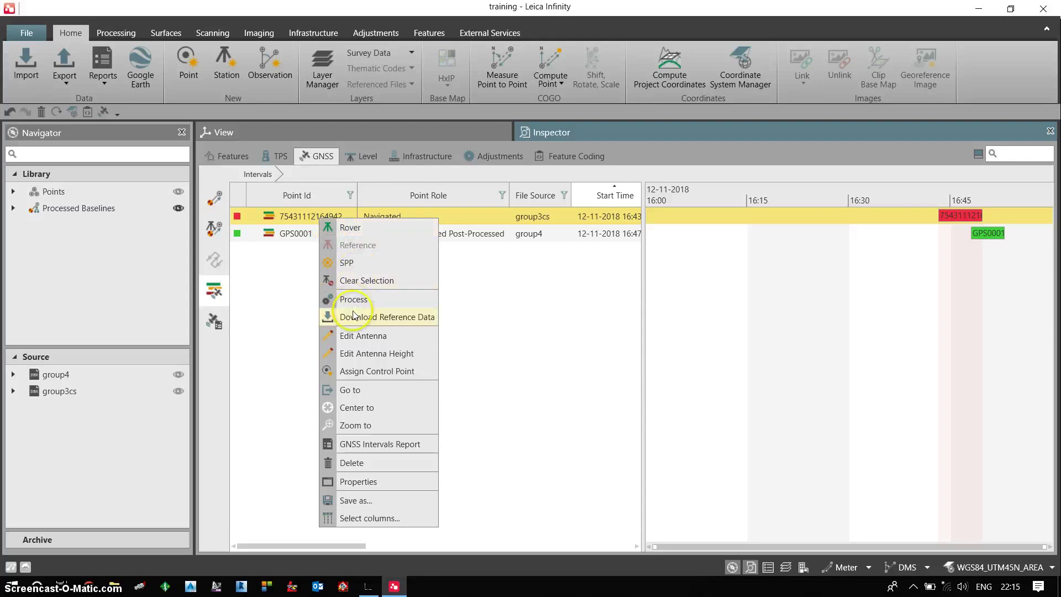
click(382, 372)
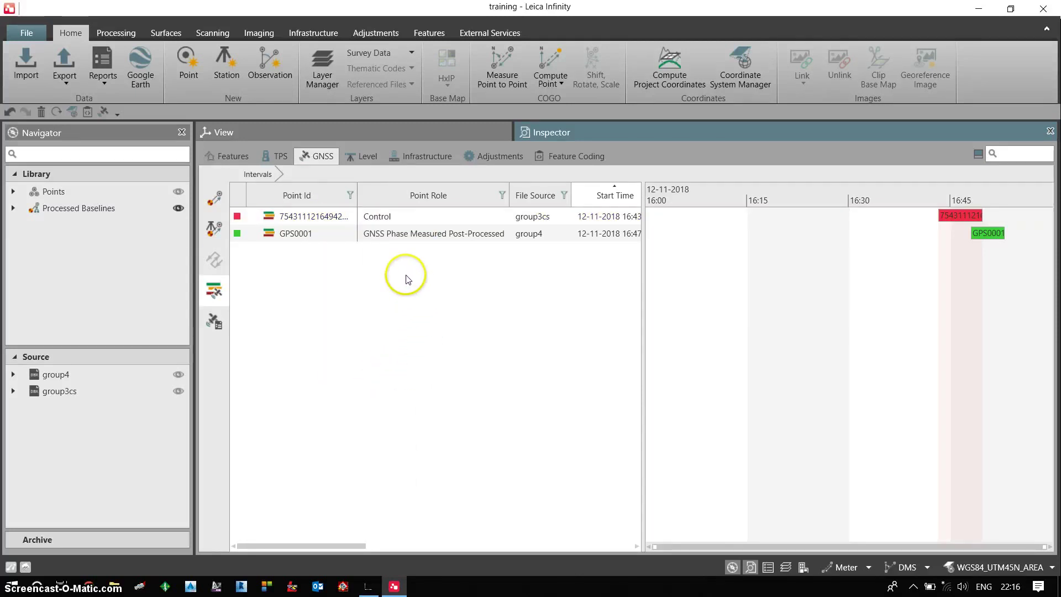
Step: Show the base point's properties, including its 1.4830 m antenna height
click(301, 215)
right_click(300, 215)
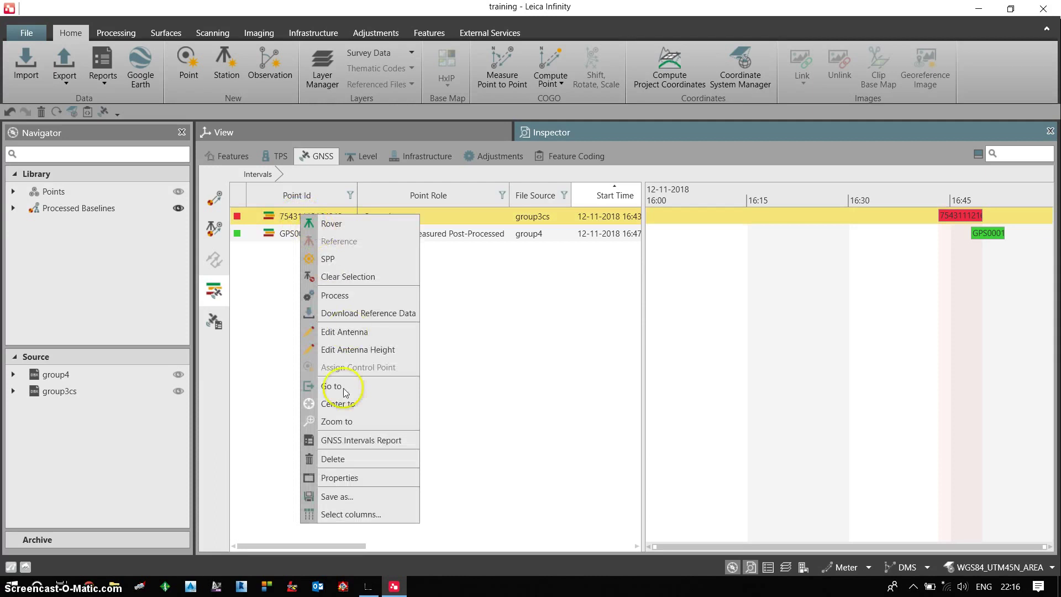
click(347, 478)
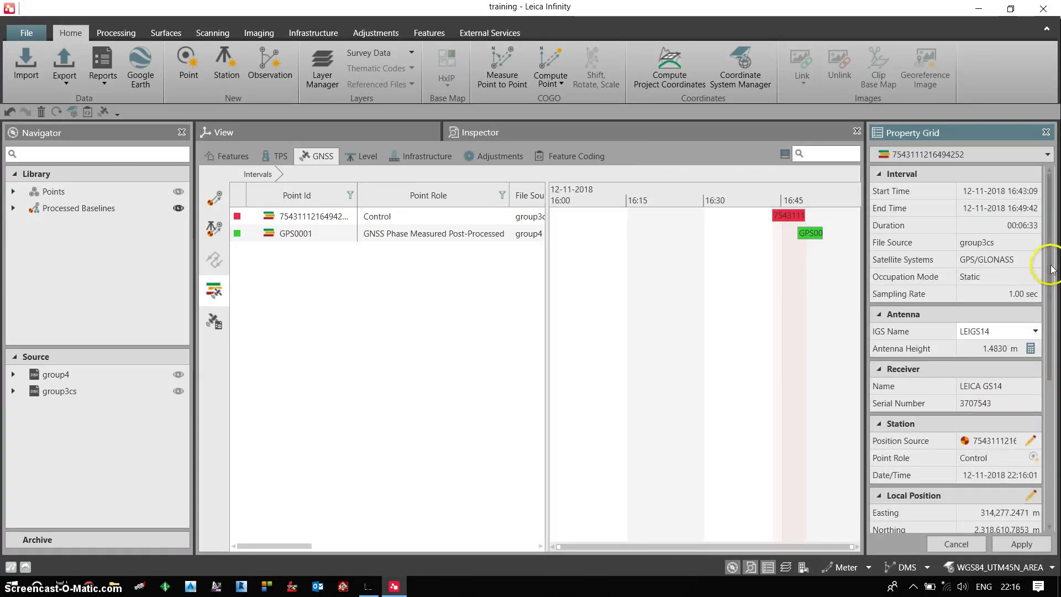
Step: Change the base point's local Easting to 314,276.2471
drag(1051, 269, 1043, 382)
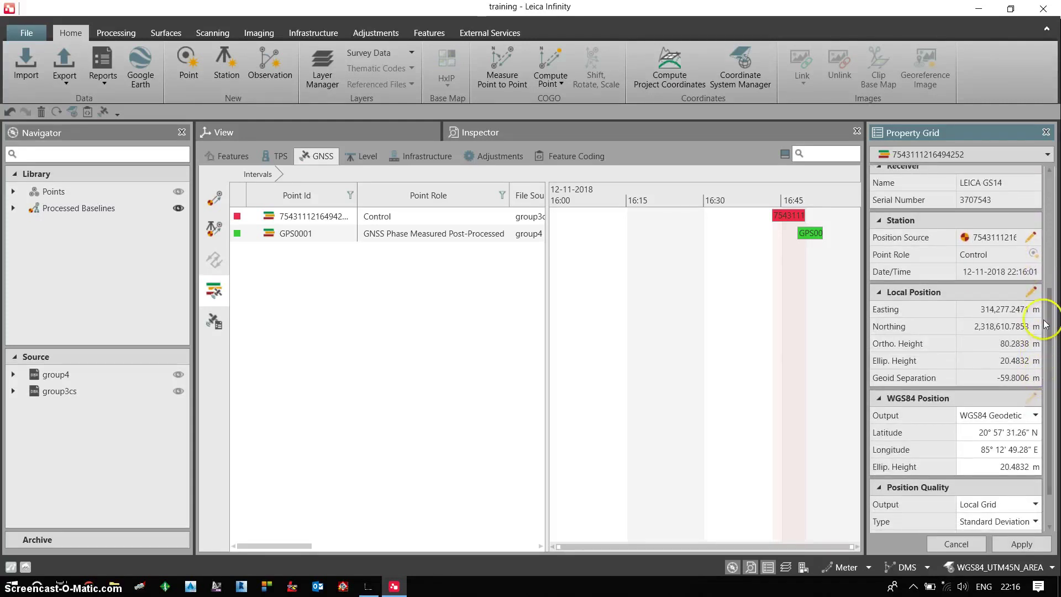
click(1031, 293)
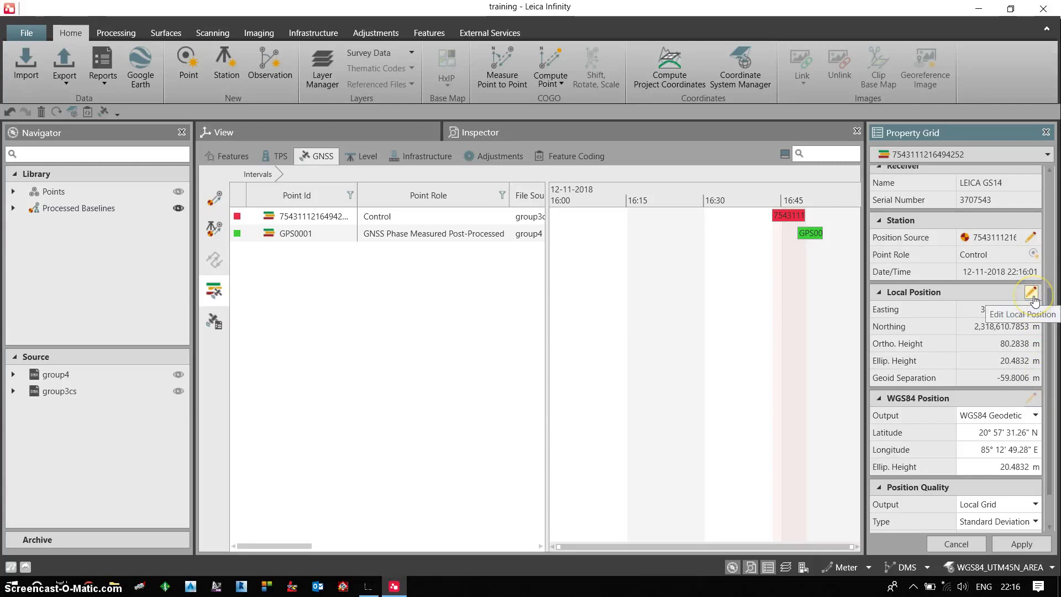
click(999, 326)
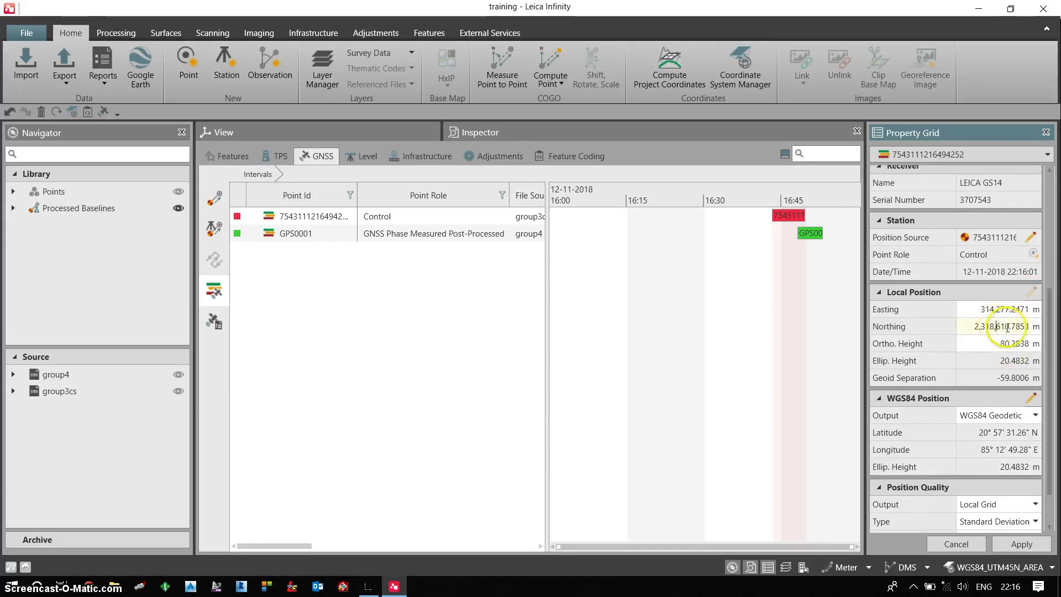
click(1010, 311)
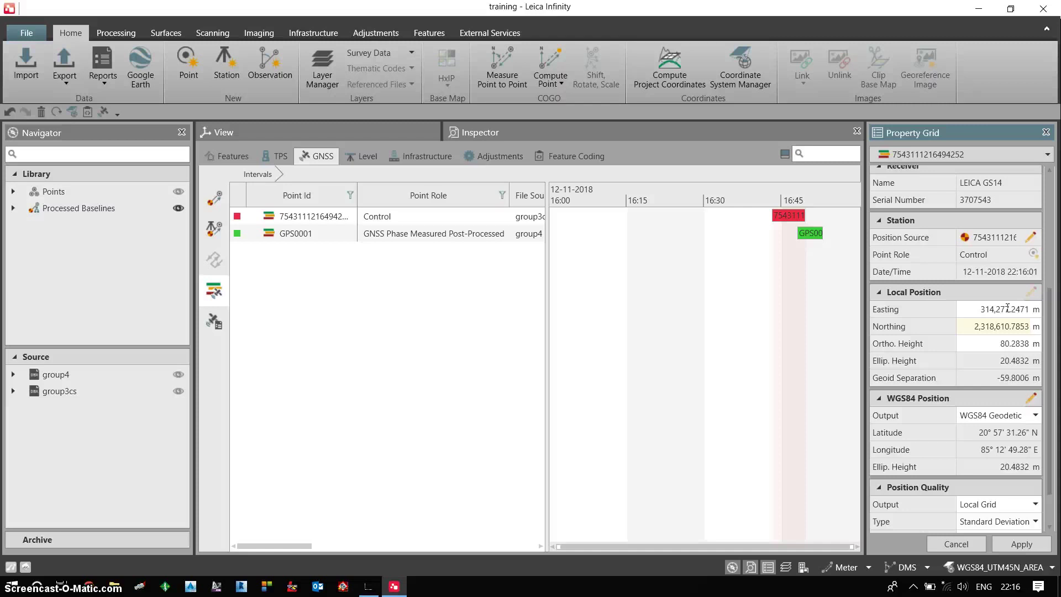
click(1029, 310)
key(BackSpace)
key(BackSpace)
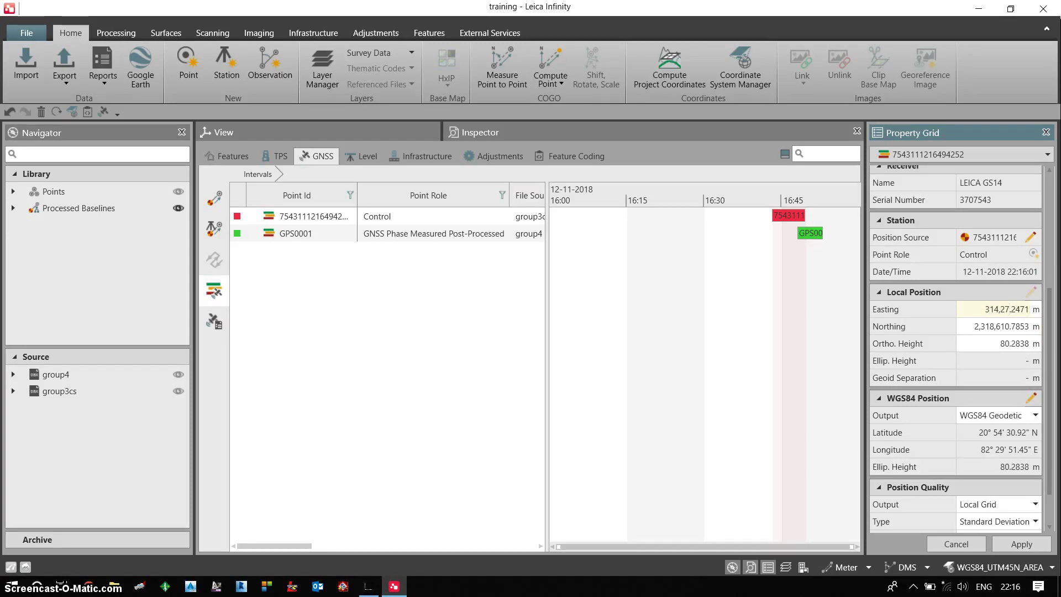
text(6.)
Step: Set Northing to 2,318,611.7853 and Ortho. Height to 81.2838 m
click(1010, 326)
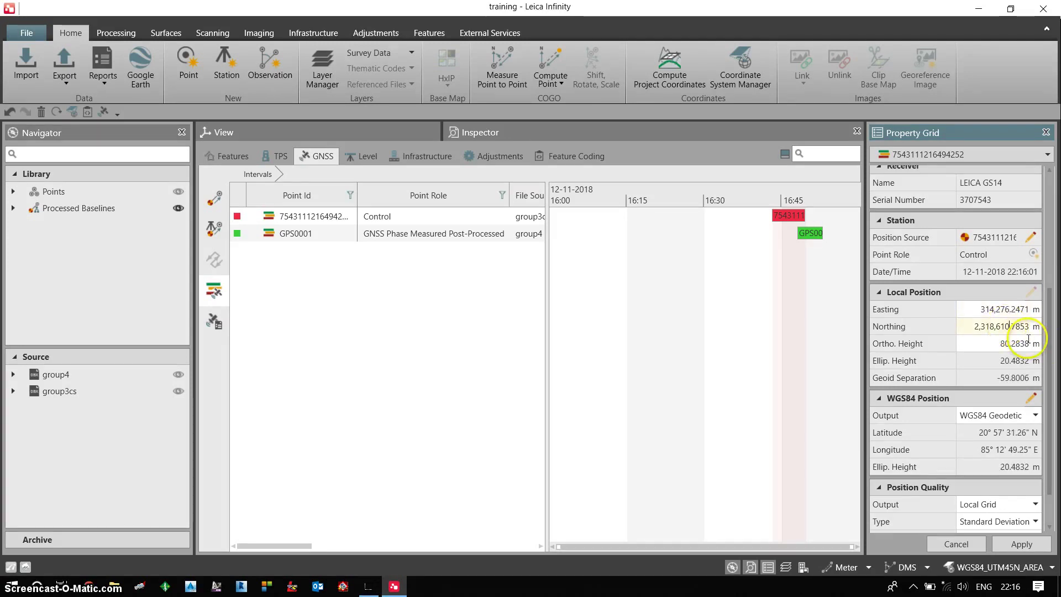
key(BackSpace)
text(1)
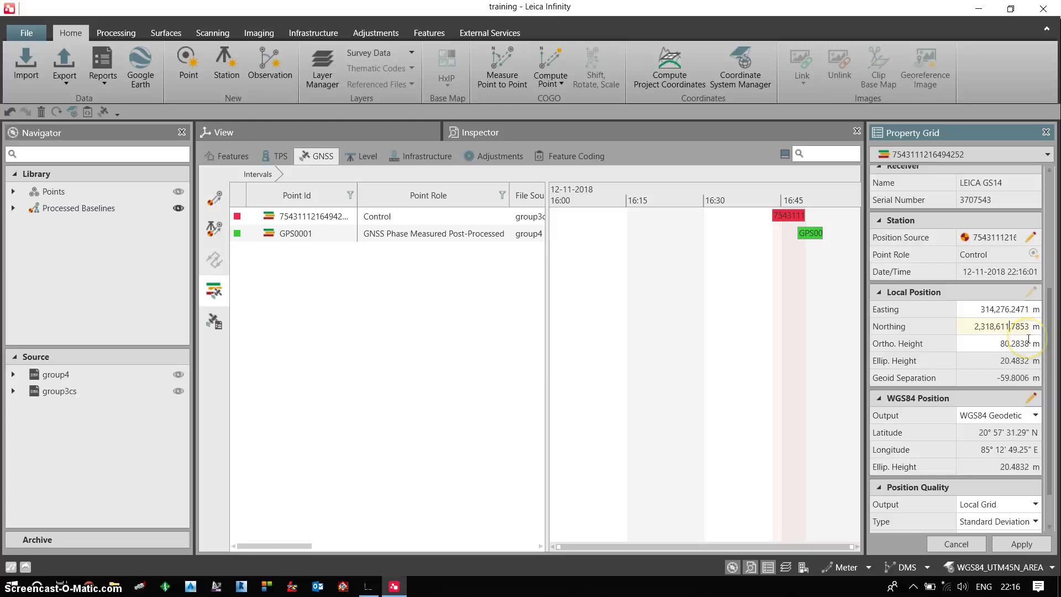
click(1008, 343)
key(BackSpace)
text(1)
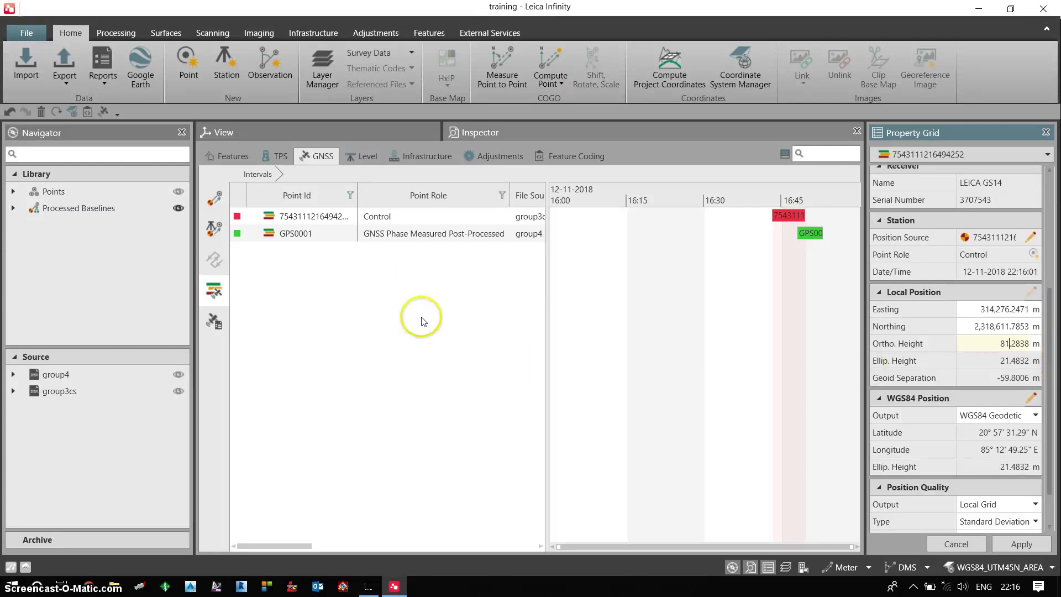
click(423, 320)
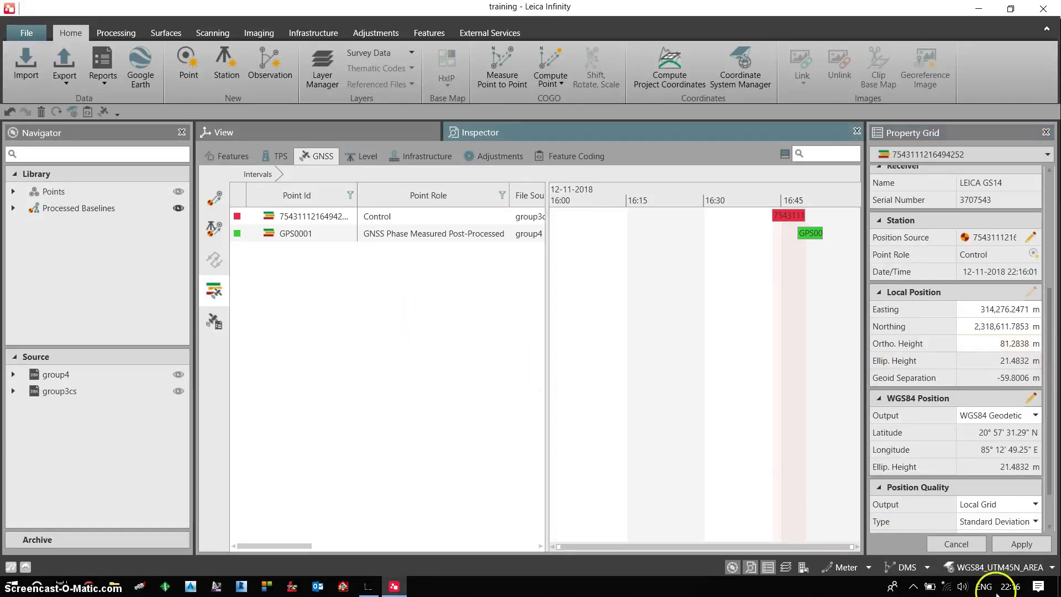
Step: Apply the edited base position and confirm updating the connected rover GPS0001
click(1020, 544)
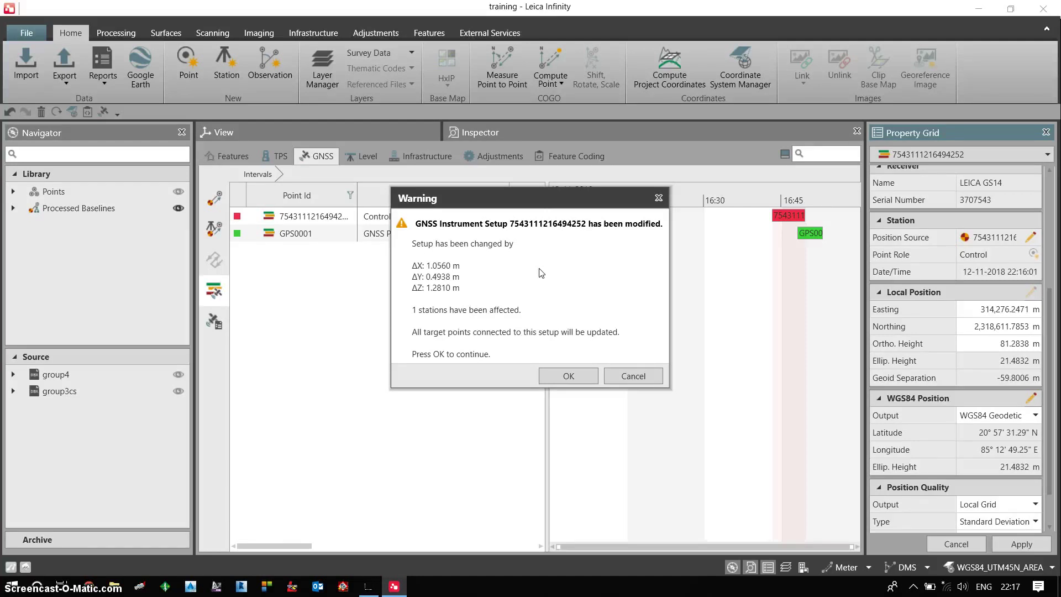
click(535, 298)
click(556, 375)
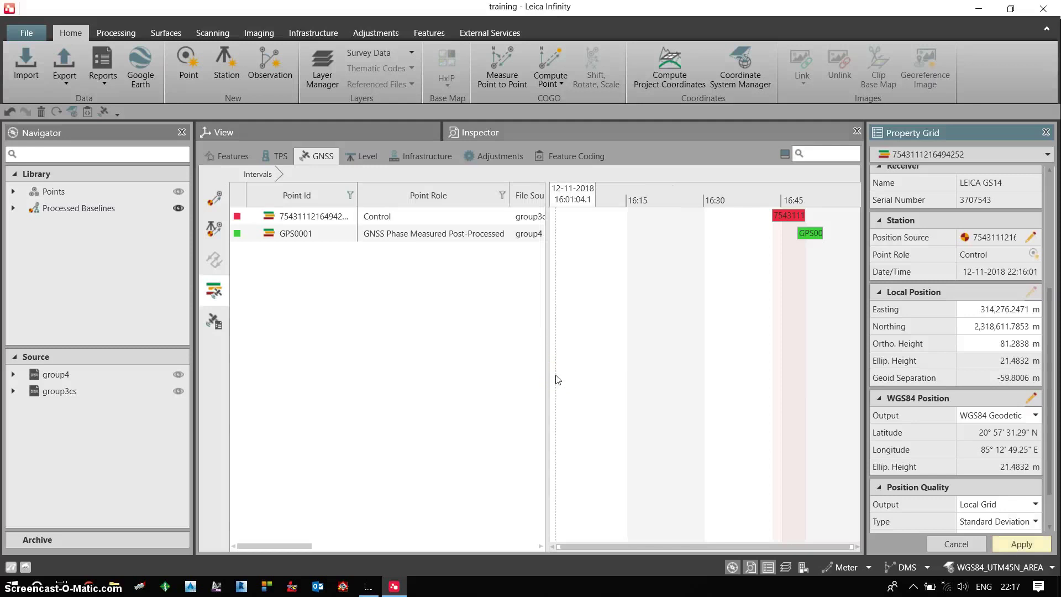
click(449, 325)
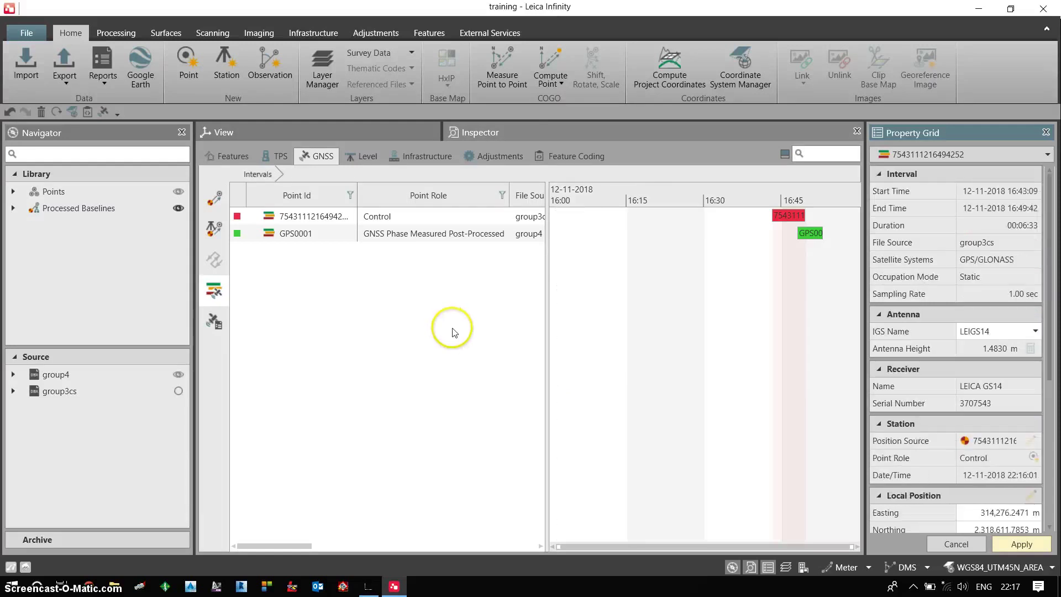
click(452, 332)
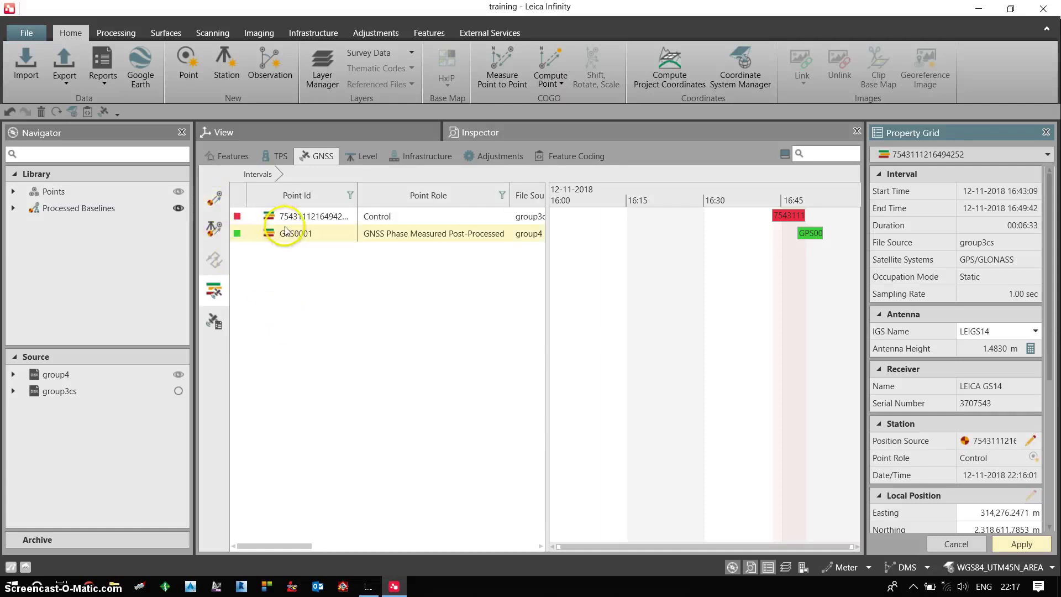
Step: Review the base-to-GPS0001 observation, then the points list with GPS0001's updated coordinates
click(214, 198)
click(219, 231)
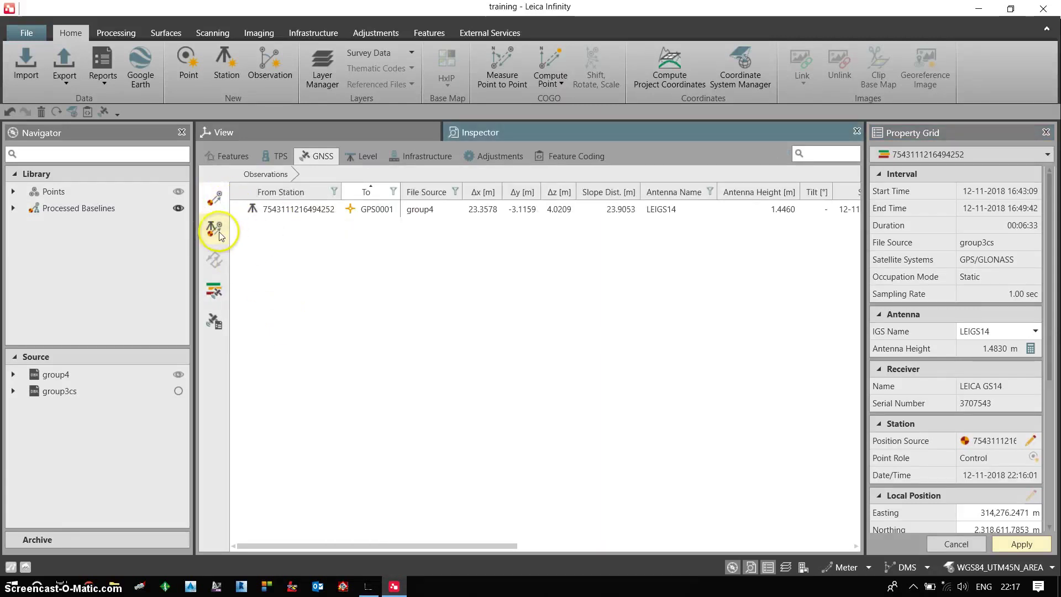
click(227, 156)
click(216, 201)
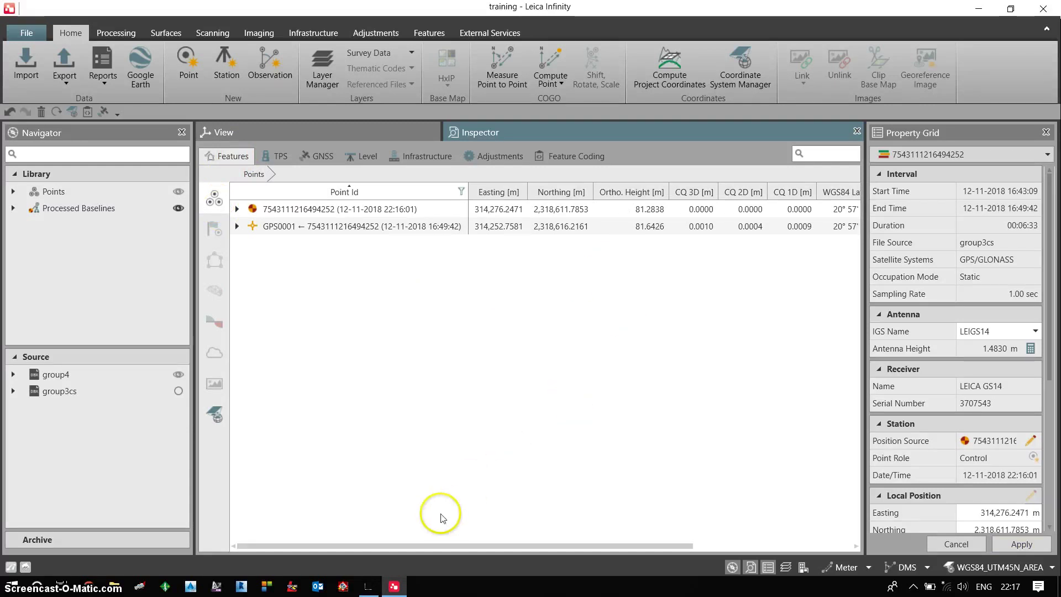